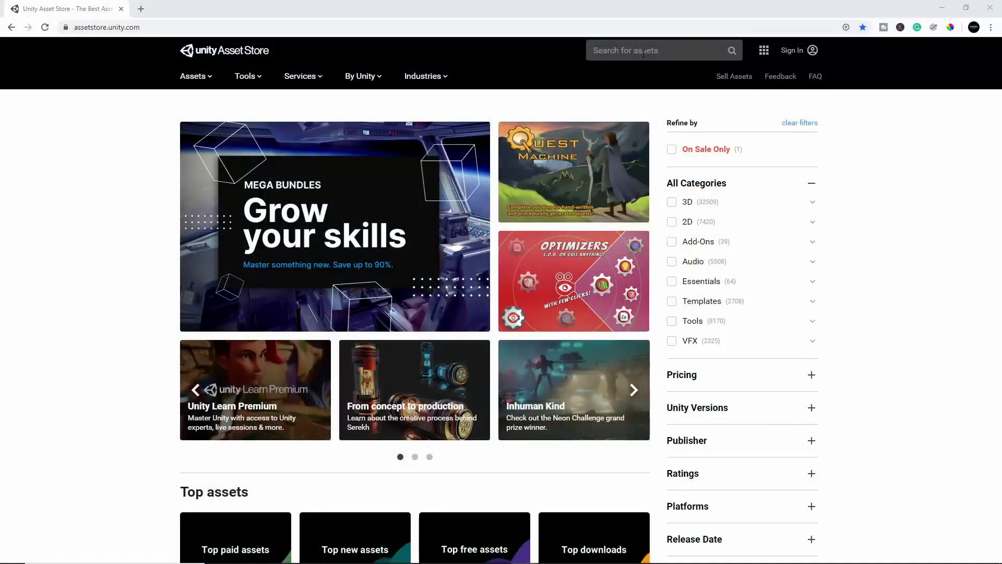
# - Search the asset store for 3D Game Kit, open the free Unity Technologies package and add it to My Assets
pyautogui.click(635, 55)
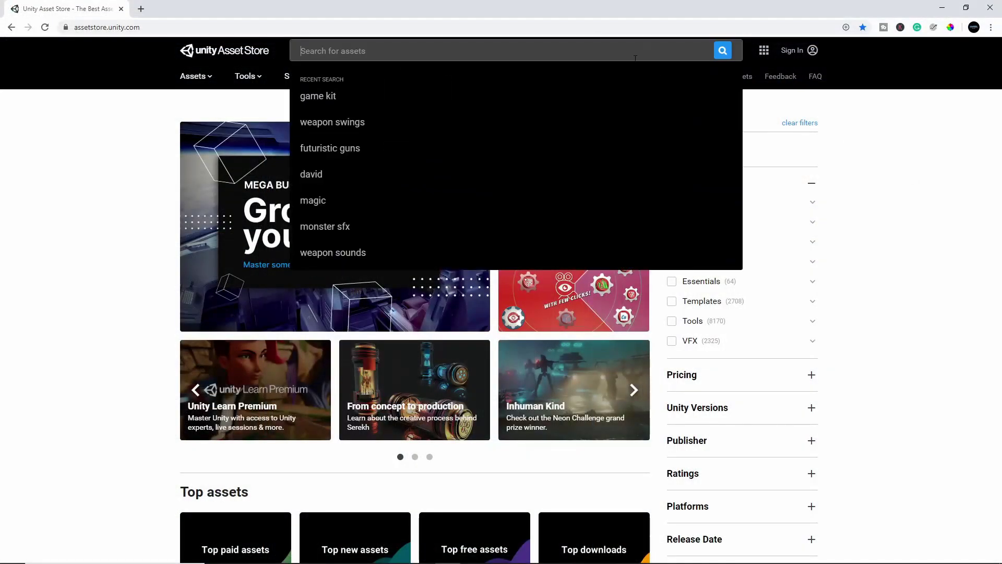
pyautogui.write('3D G')
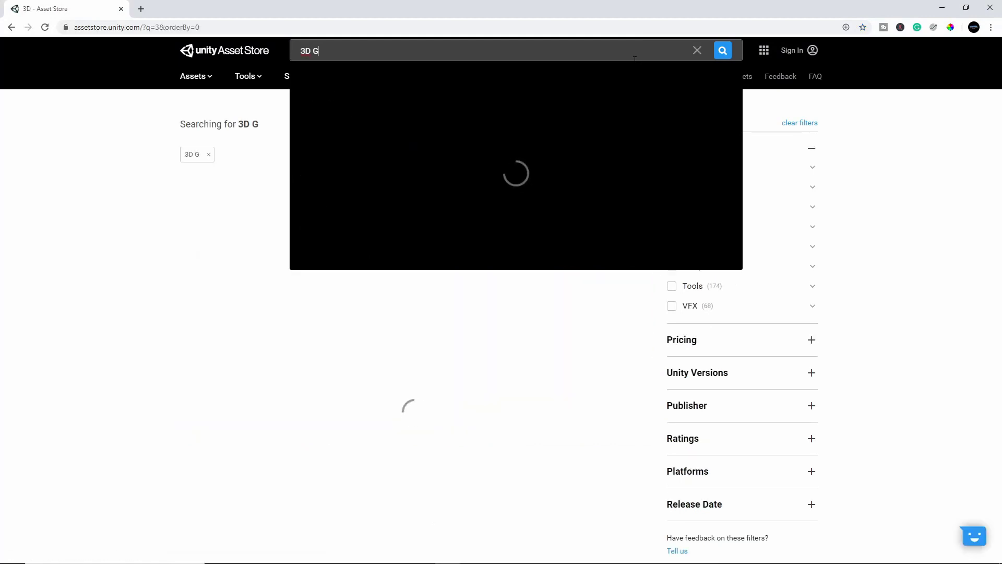
pyautogui.write('ame Kit')
pyautogui.press('Return')
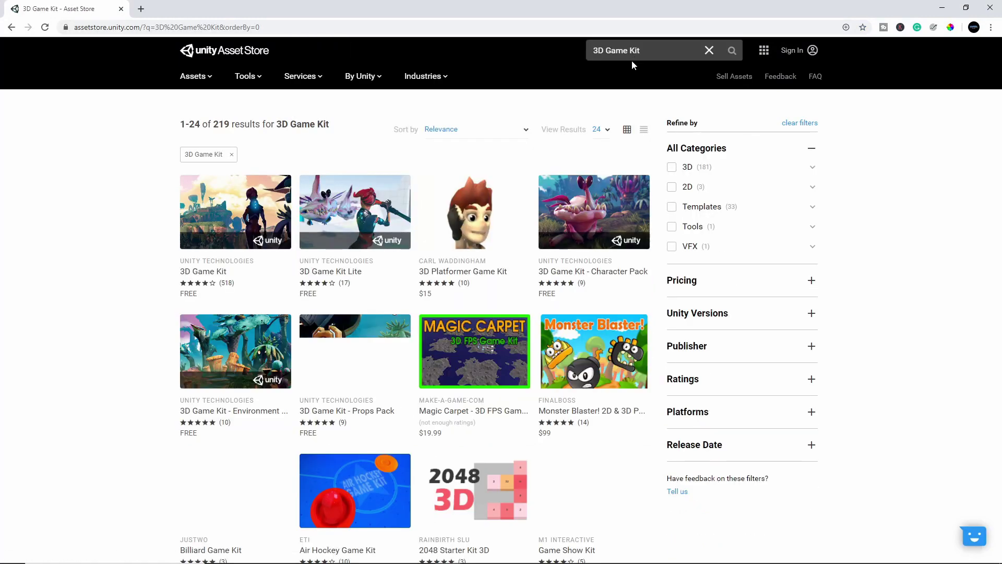
pyautogui.click(239, 202)
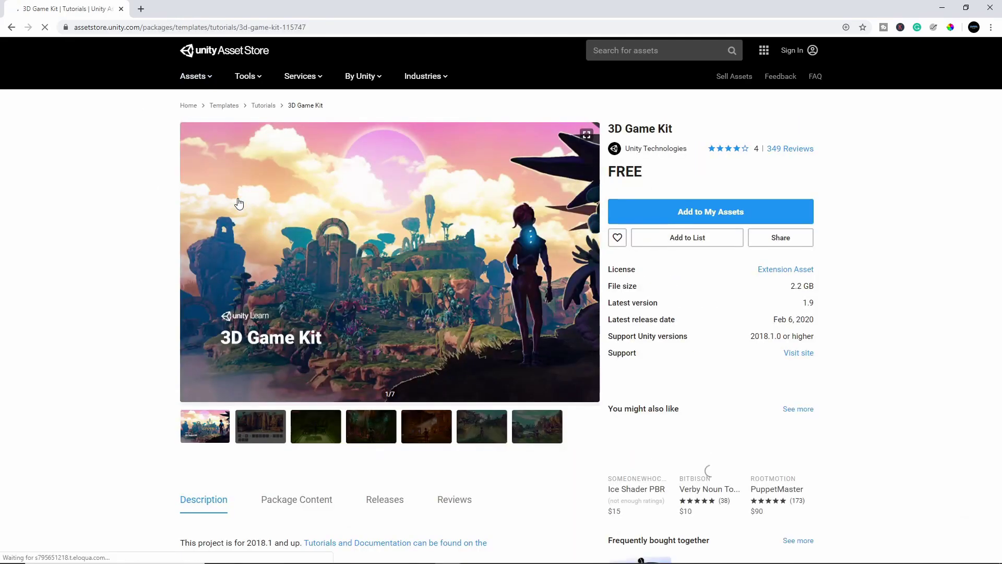
pyautogui.click(701, 210)
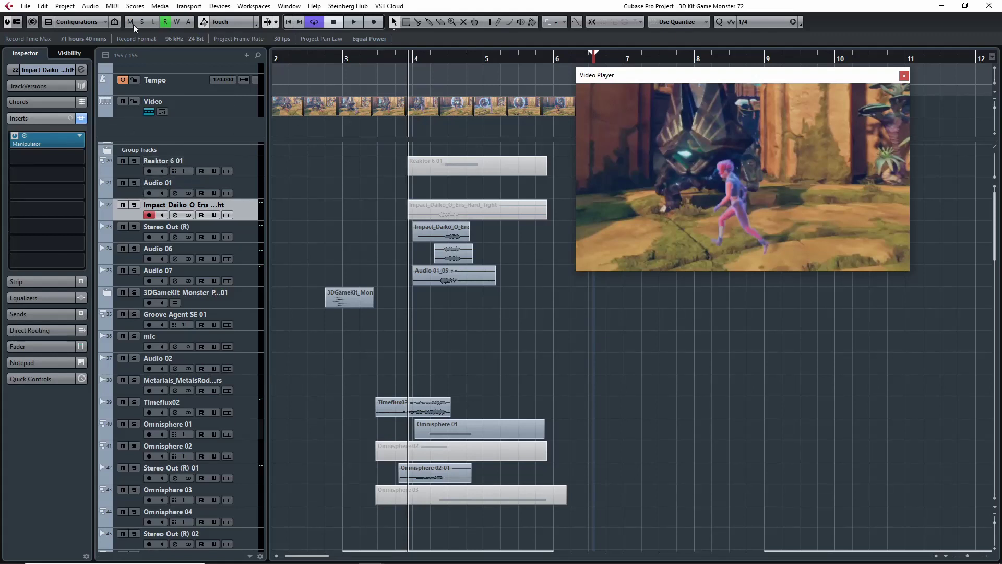
# - Switch to the Cubase project, solo the Impact_Daiko_O_Ens_Hard_Tight track and play it against the video around bar 4
pyautogui.click(134, 205)
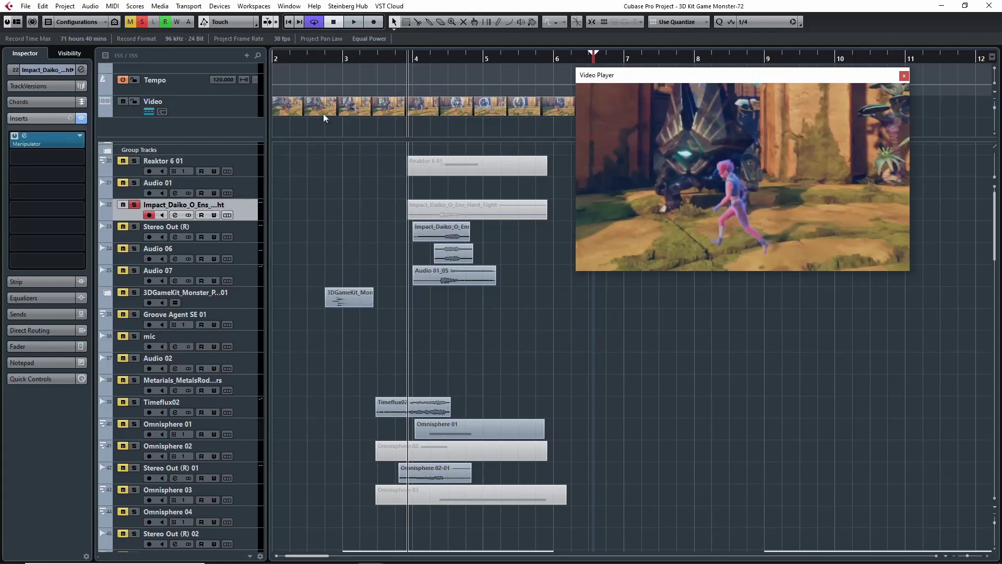
pyautogui.press('space')
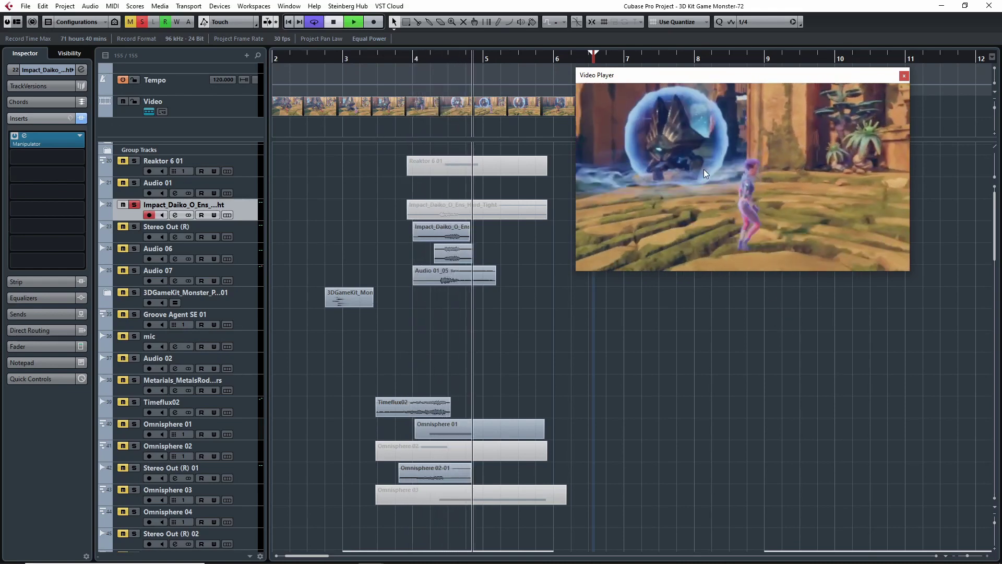
pyautogui.press('space')
pyautogui.click(409, 58)
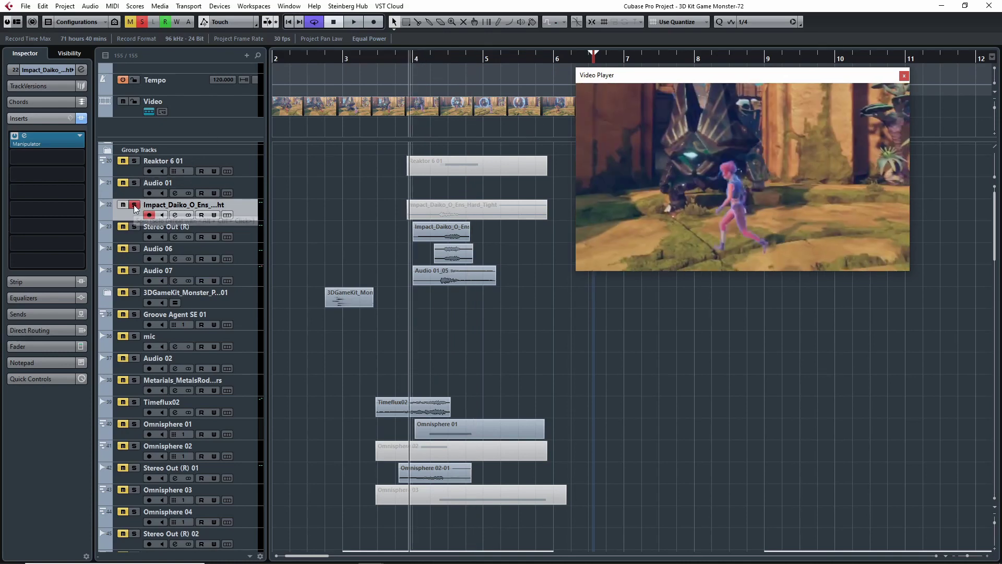
pyautogui.press('space')
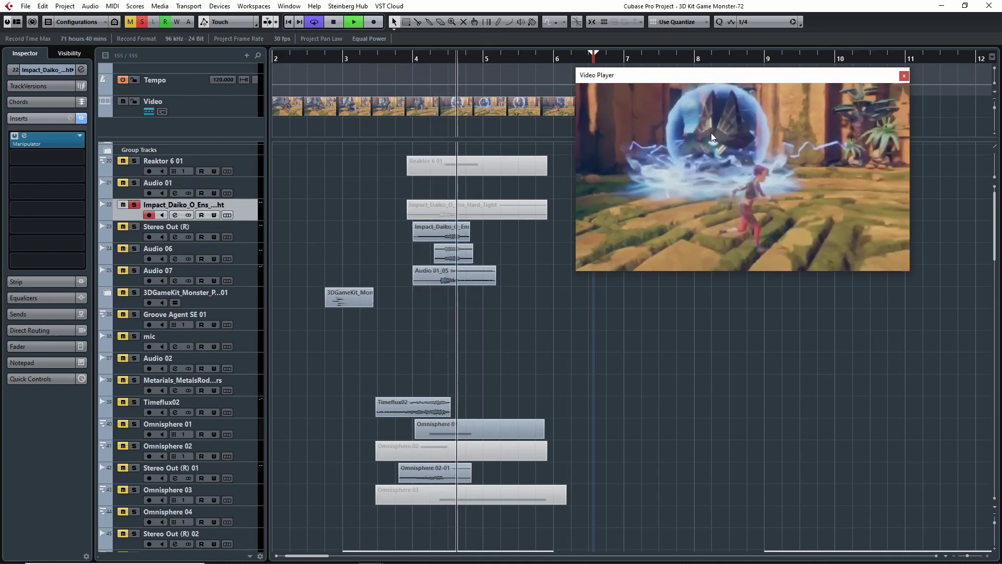
pyautogui.press('space')
# - Unmute the Impact_Daiko_O_Ens_Hard_Tight clip, solo its track and bypass the track's inserts
pyautogui.click(134, 204)
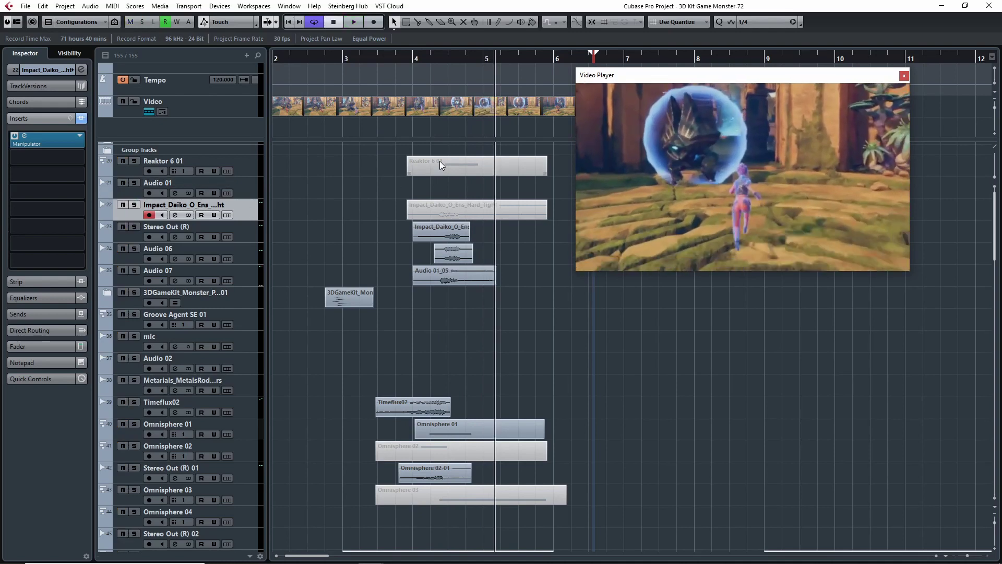
pyautogui.click(445, 208)
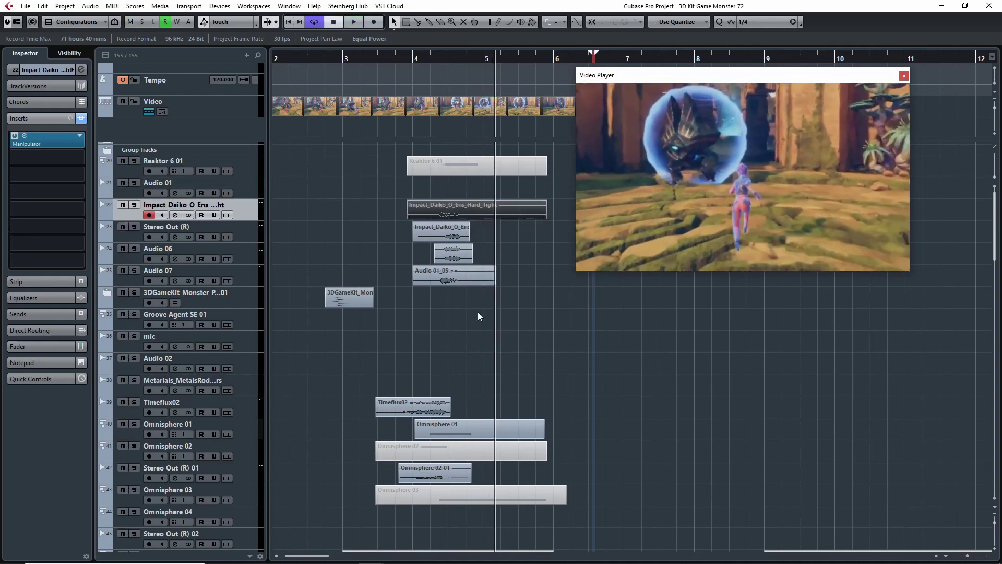
pyautogui.hotkey('shift', 'o')
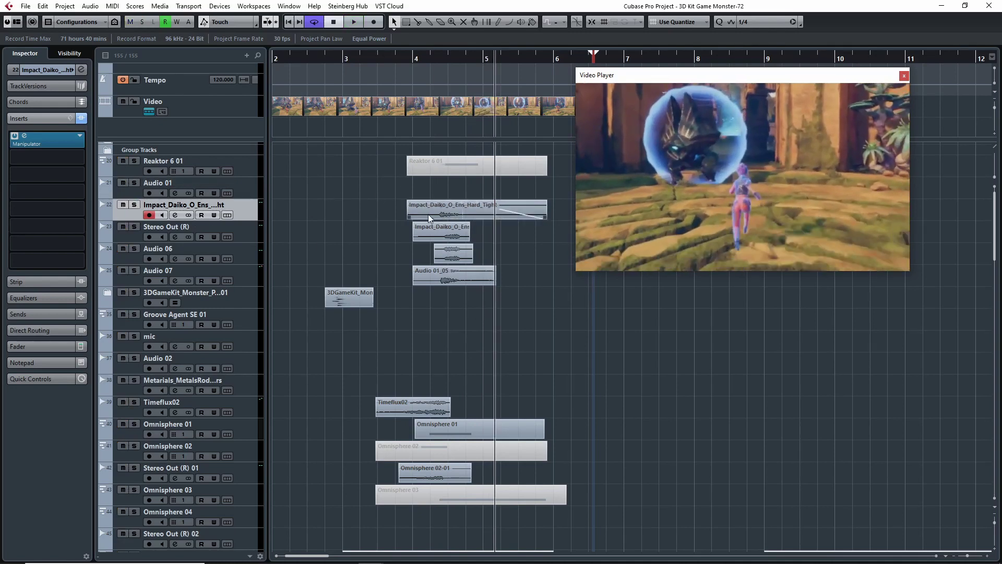
pyautogui.hotkey('ctrl', 'z')
pyautogui.click(134, 204)
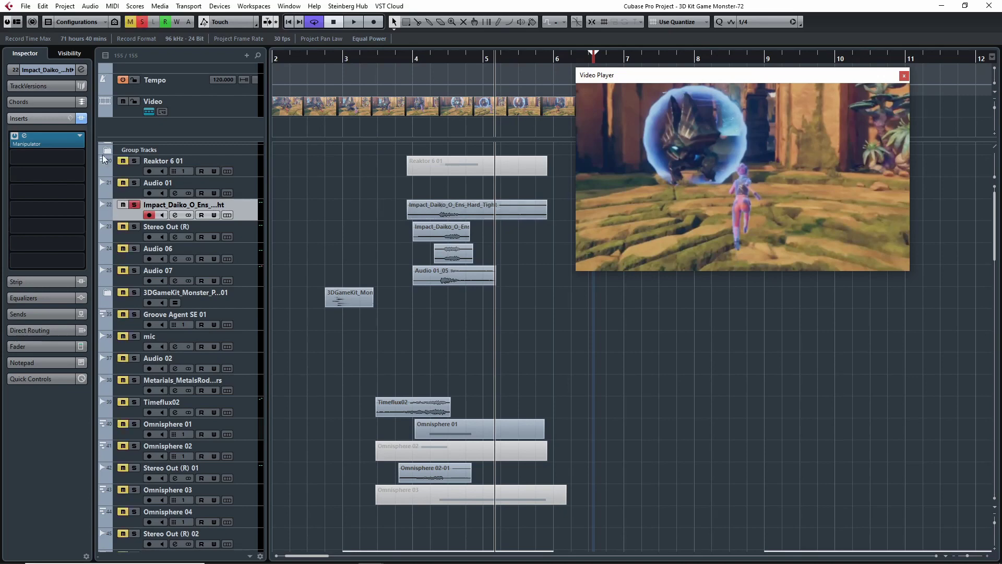
pyautogui.click(80, 119)
pyautogui.click(402, 61)
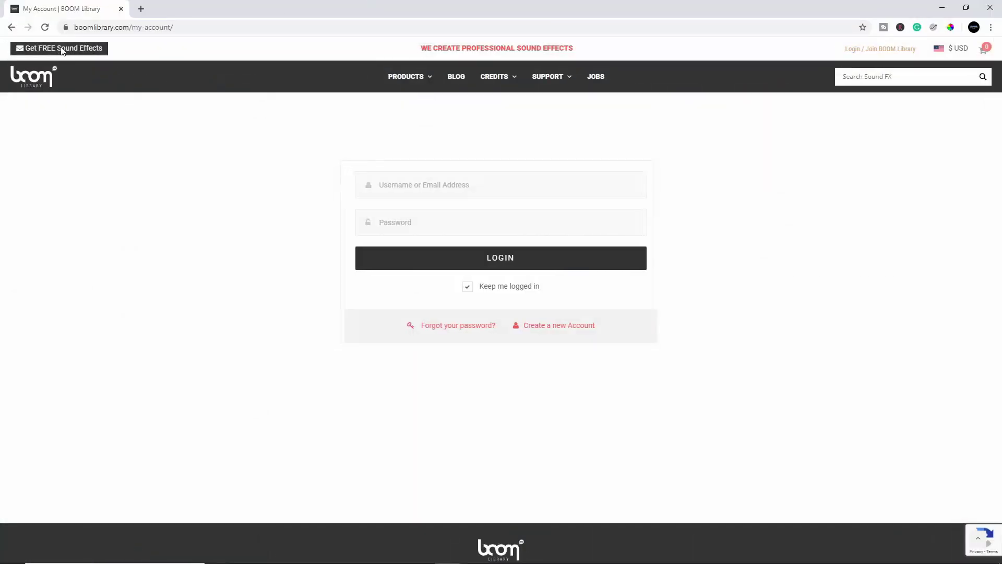
# - Switch to the BOOM Library site, open the free sound effects newsletter form and enter the subscriber's e-mail address
pyautogui.click(61, 49)
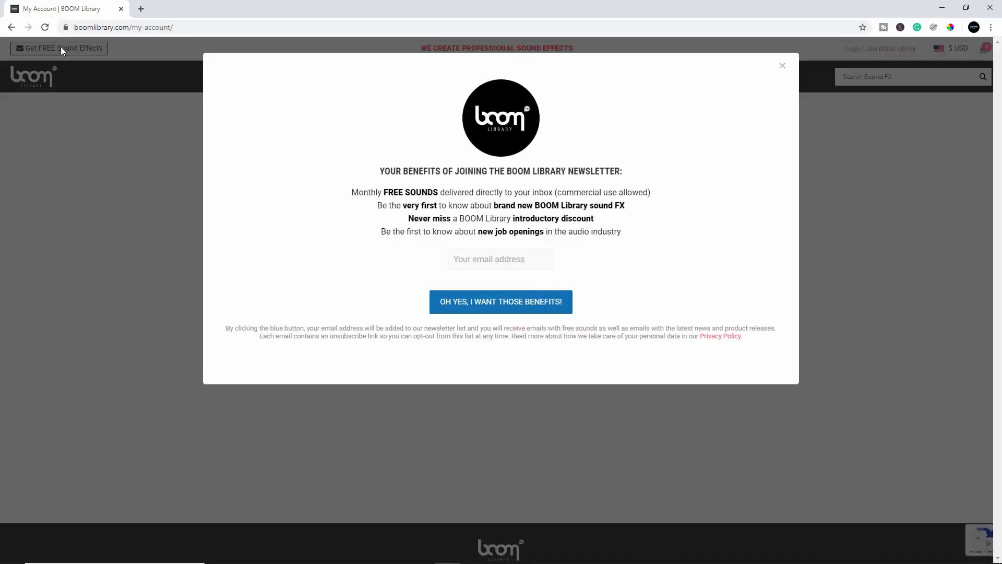
pyautogui.click(492, 260)
pyautogui.write('JohnDoe')
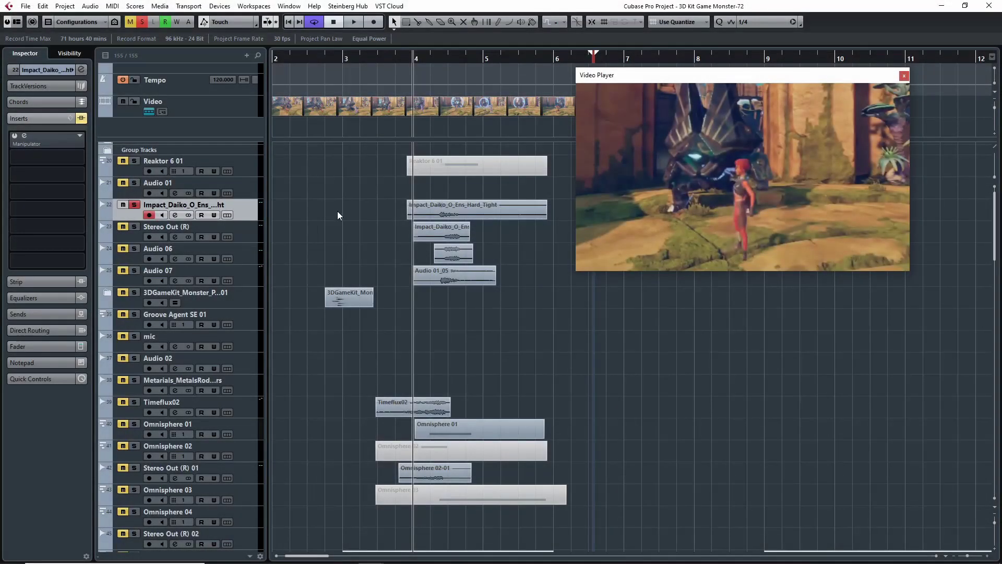
# - Switch back to Cubase and play the soloed impact twice with its inserts bypassed
pyautogui.press('space')
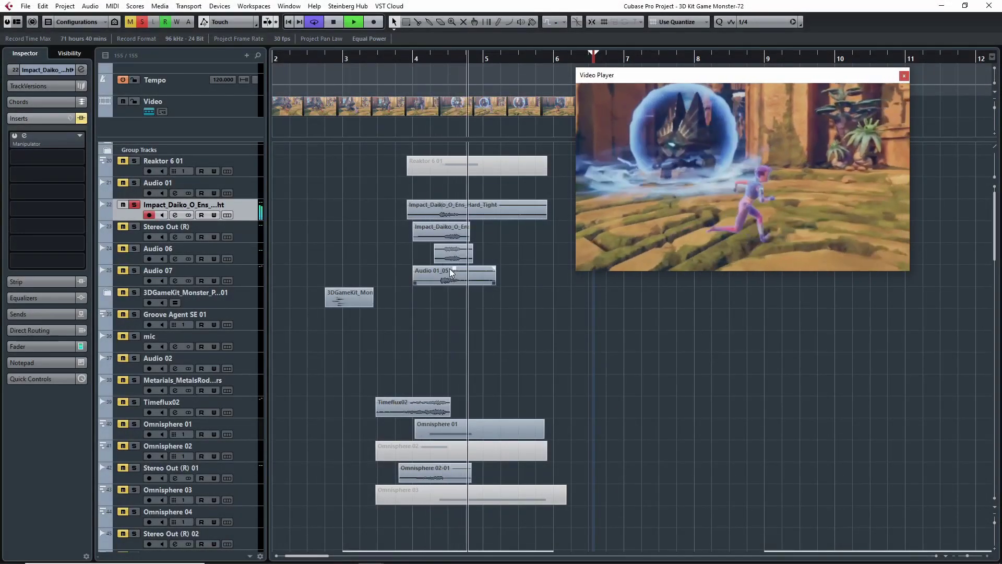
pyautogui.press('space')
pyautogui.doubleClick(431, 63)
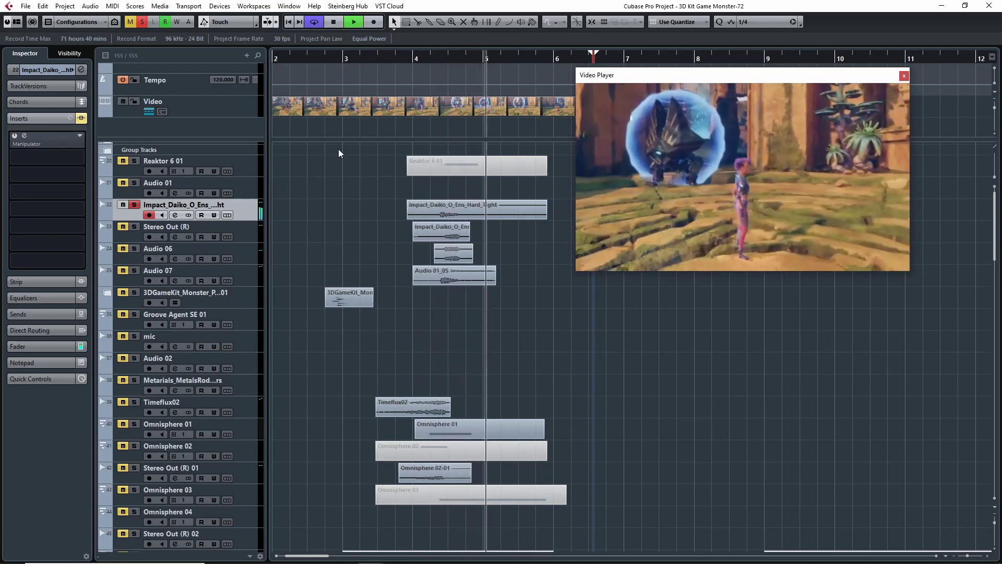
pyautogui.press('space')
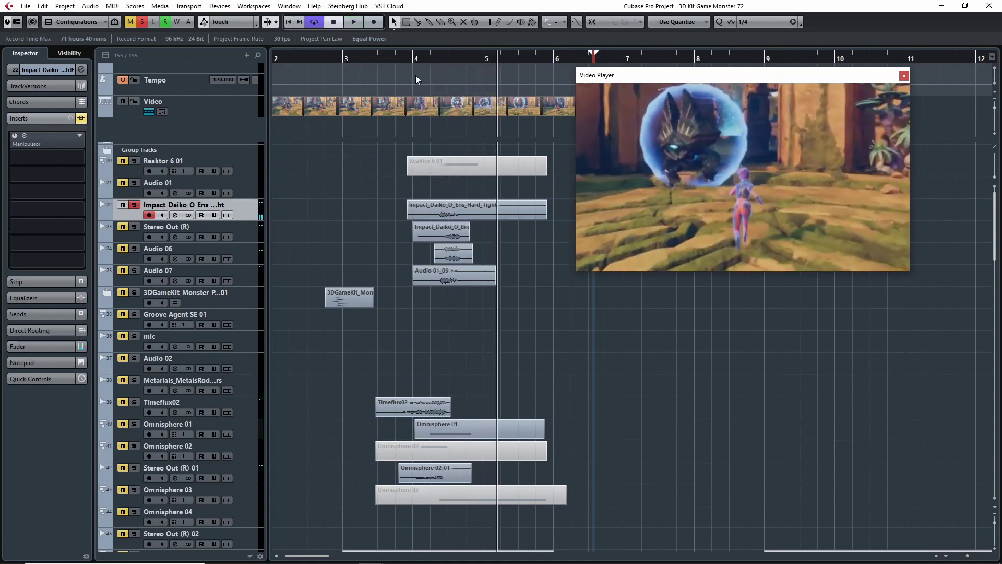
# - Re-enable the impact track's inserts, then play the sound with its Manipulator plug-in open
pyautogui.click(85, 117)
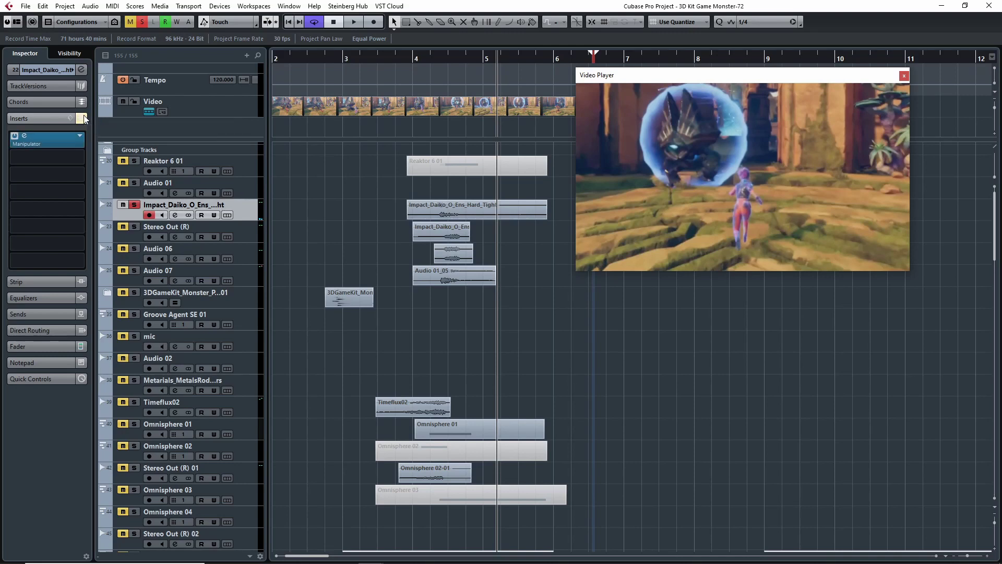
pyautogui.click(38, 136)
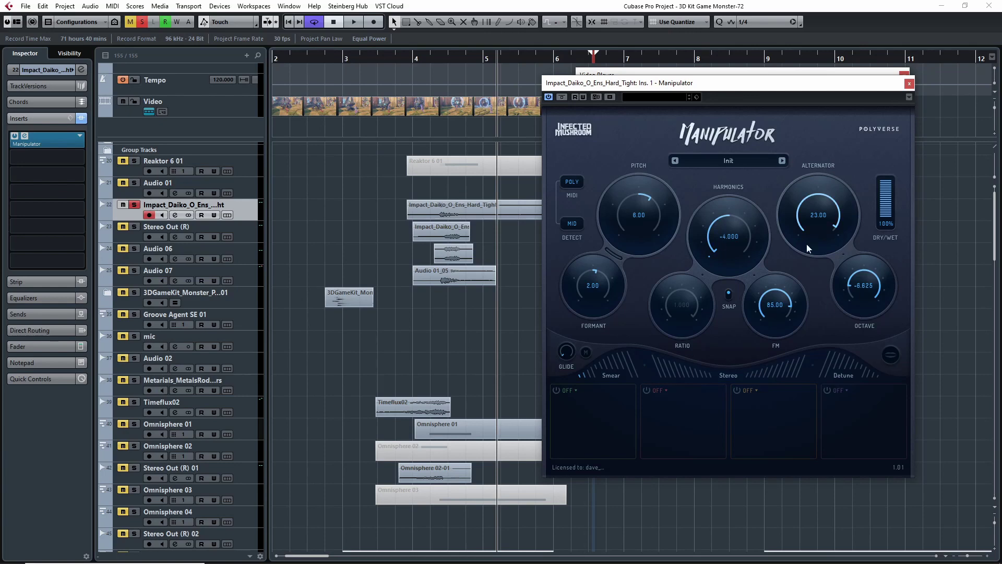
pyautogui.click(421, 63)
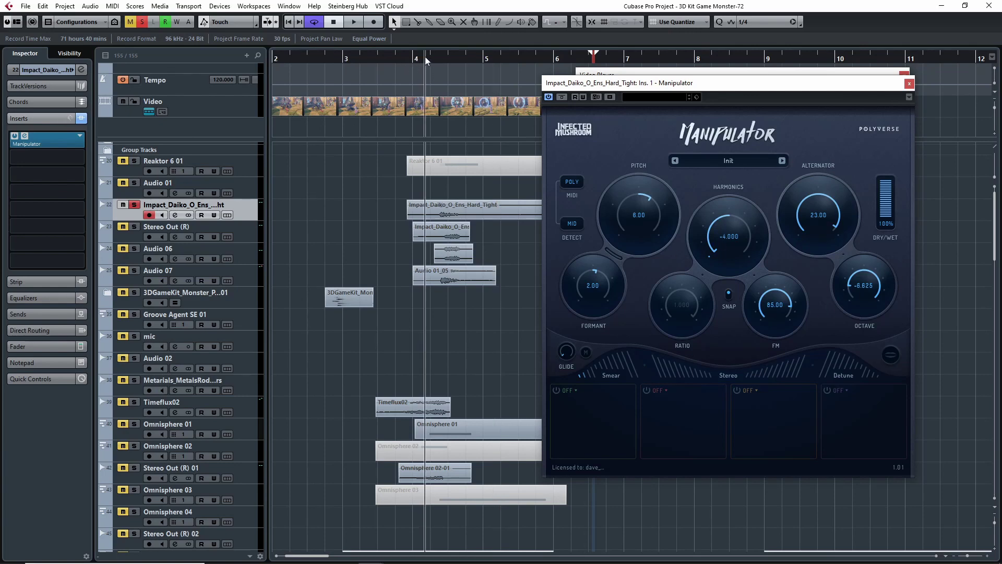
pyautogui.press('space')
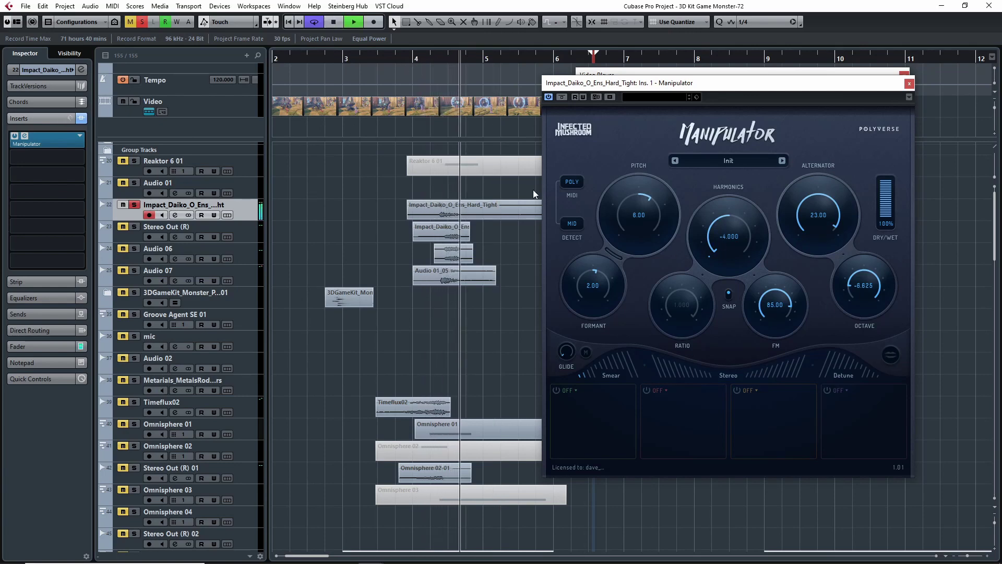
pyautogui.press('space')
# - Solo the Stereo Out (R) track instead and mute the Impact_Daiko_O_Ens_Hard_Tight clip
pyautogui.click(134, 205)
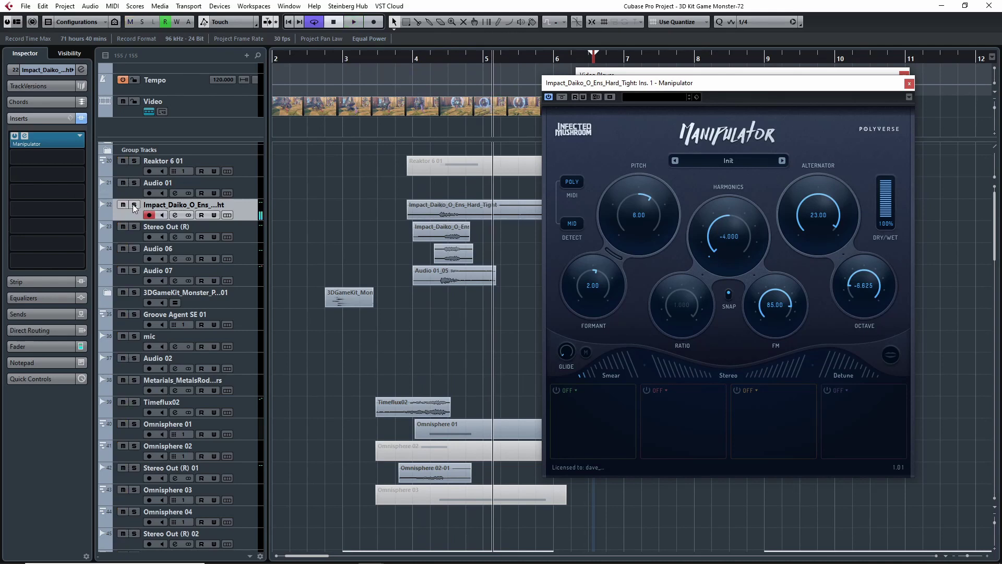
pyautogui.click(134, 226)
pyautogui.click(440, 213)
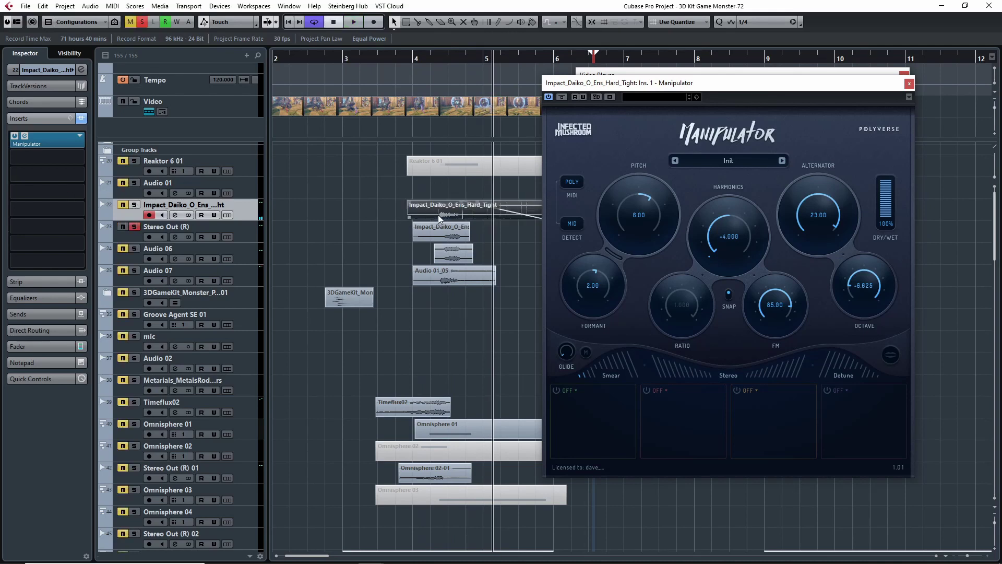
# - Play the impact clip on the Stereo Out (R) track and close the Manipulator window
pyautogui.click(428, 57)
pyautogui.press('space')
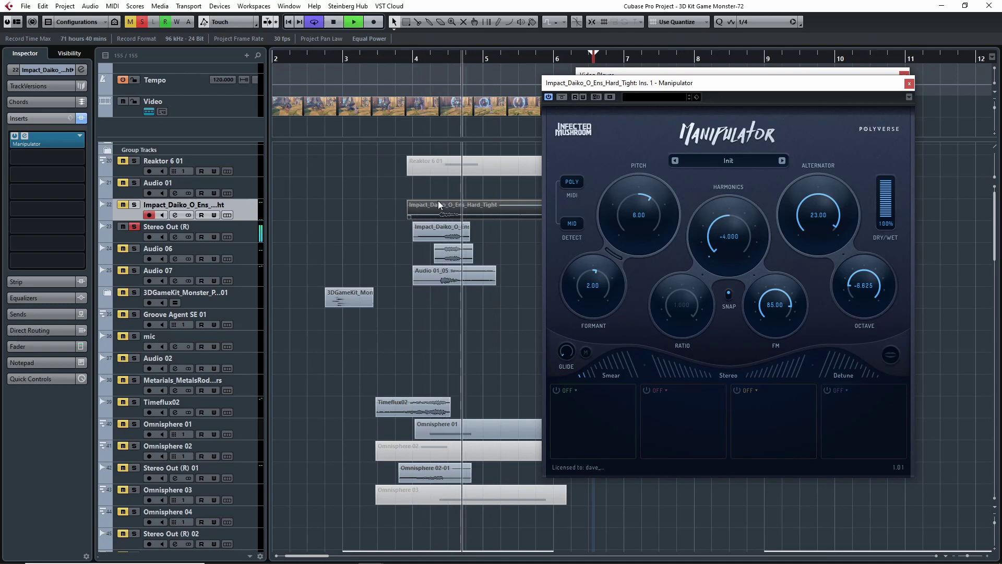
pyautogui.press('space')
pyautogui.click(909, 83)
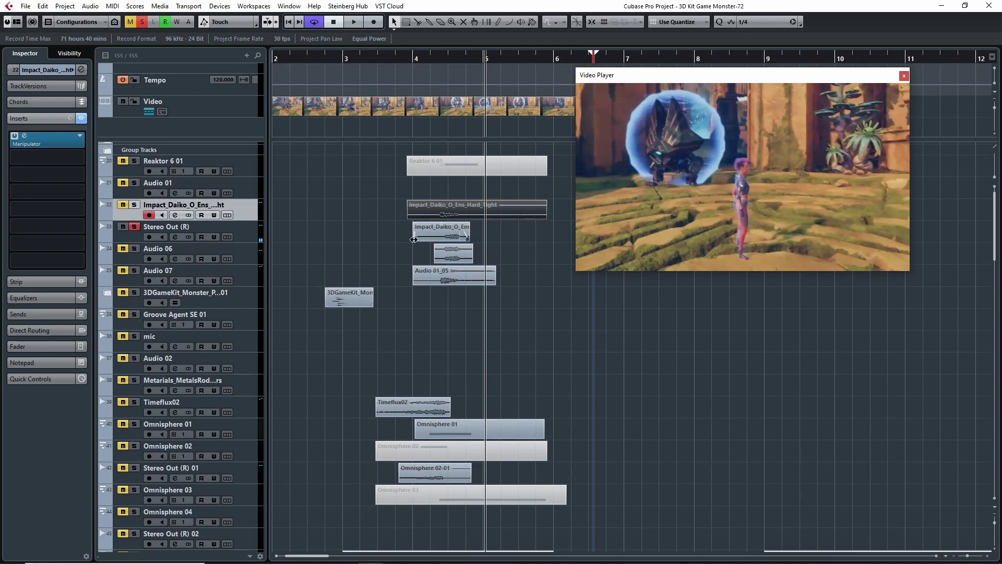
# - Solo Audio 06 in place of Stereo Out (R) and play its clip between bars 4 and 5
pyautogui.click(135, 227)
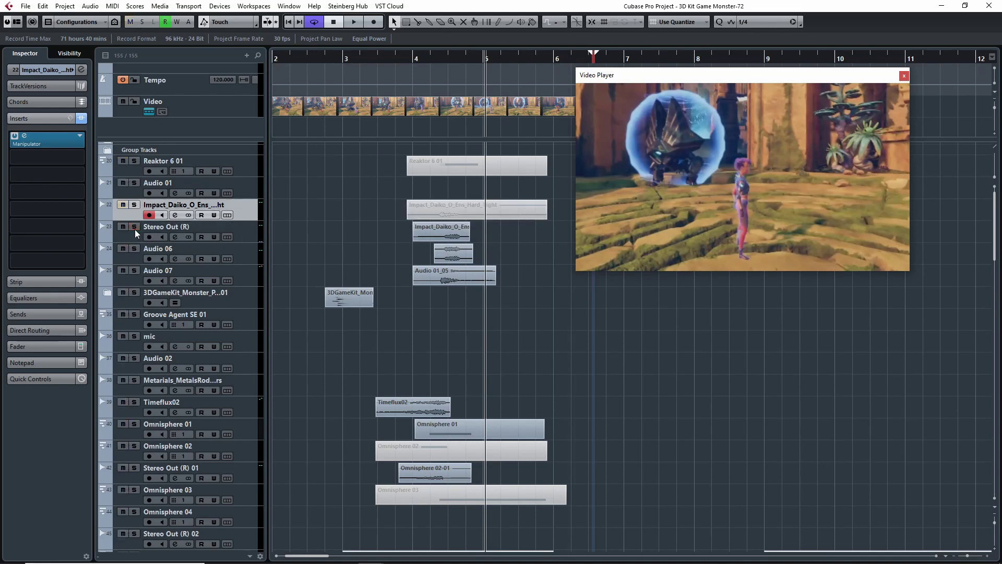
pyautogui.click(134, 247)
pyautogui.press('Down')
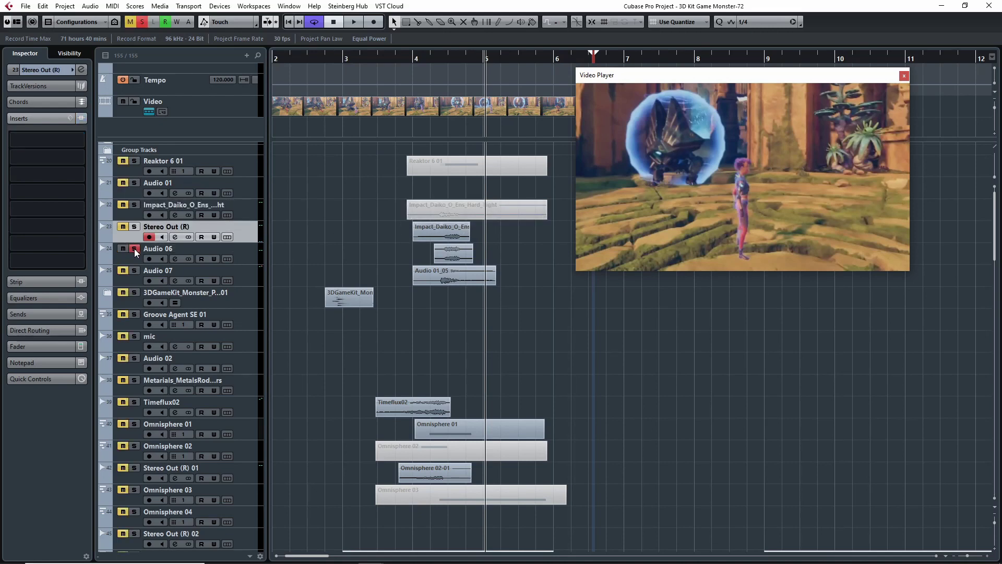
pyautogui.click(436, 59)
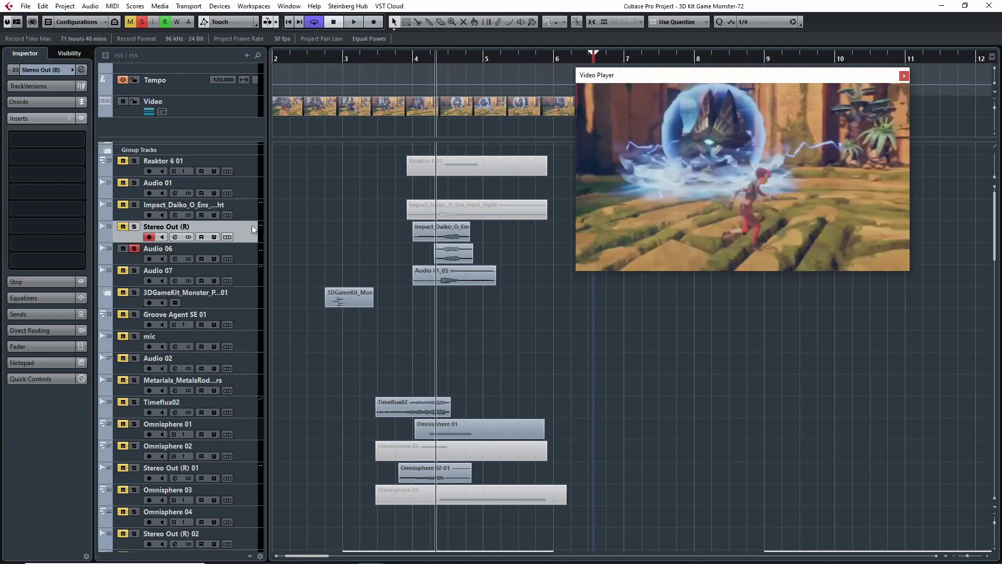
pyautogui.press('space')
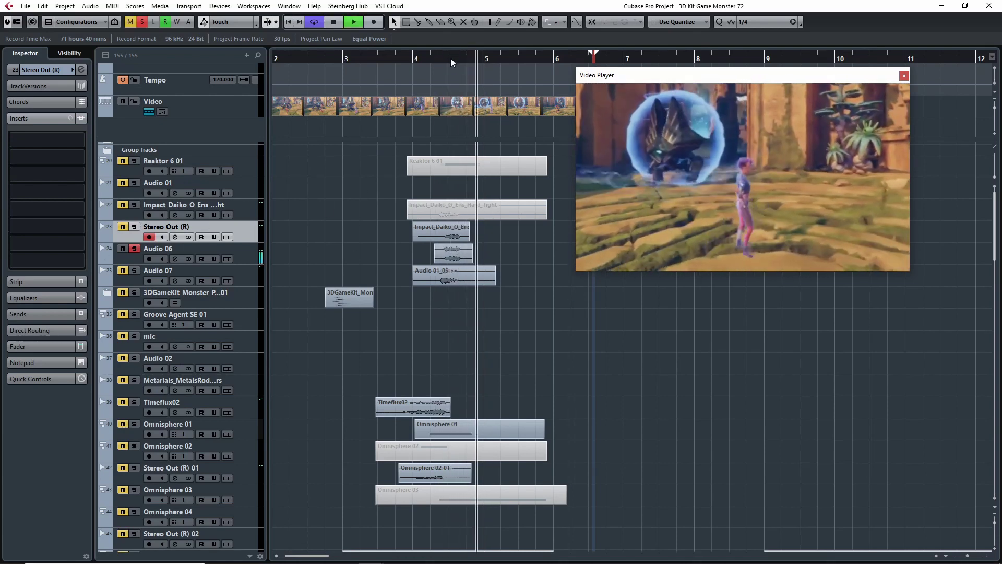
pyautogui.click(433, 59)
# - Select Audio 06, play it with its iZotope Trash 2 insert open, and open its Manipulator insert
pyautogui.click(131, 255)
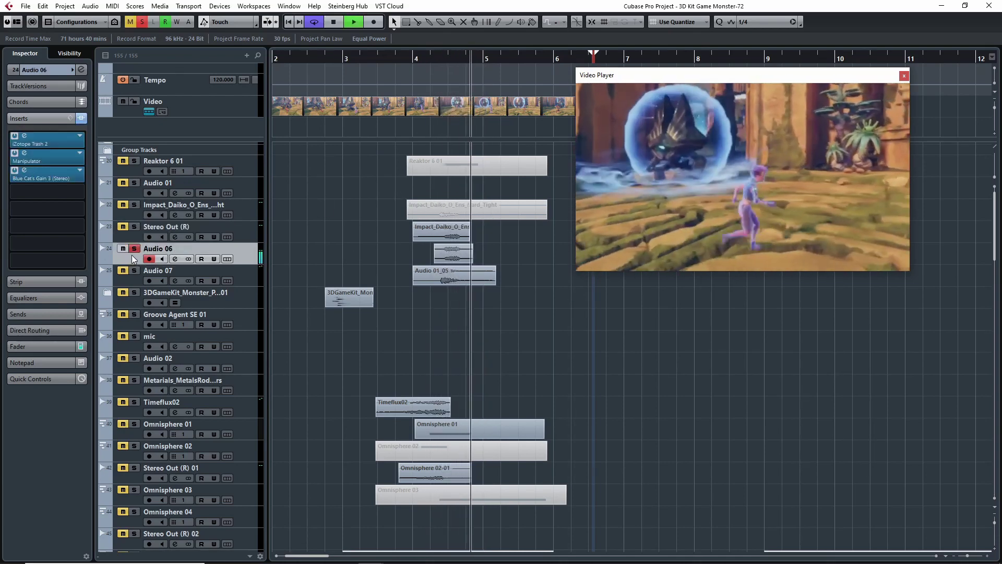
pyautogui.press('space')
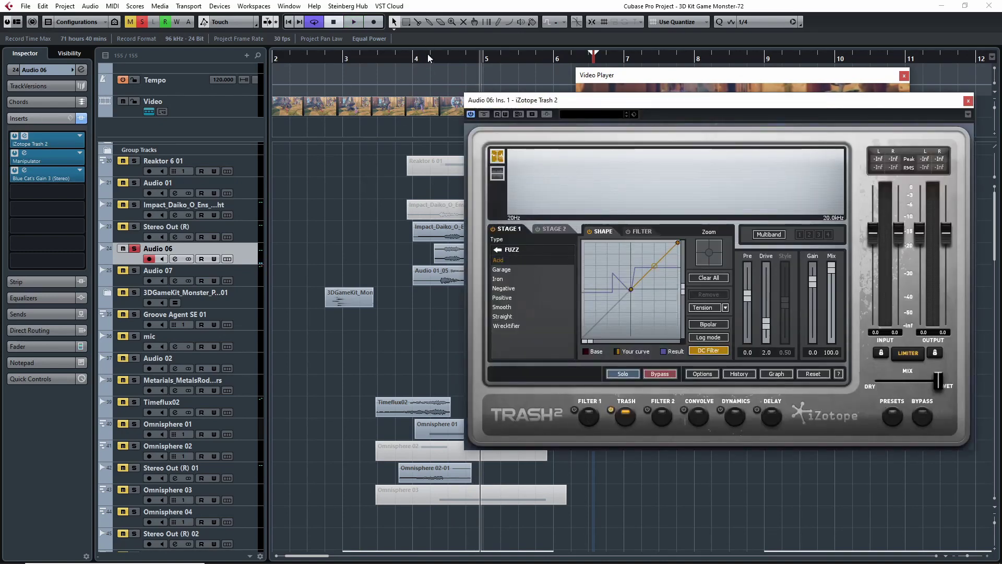
pyautogui.moveTo(427, 58); pyautogui.dragTo(421, 59)
pyautogui.press('space')
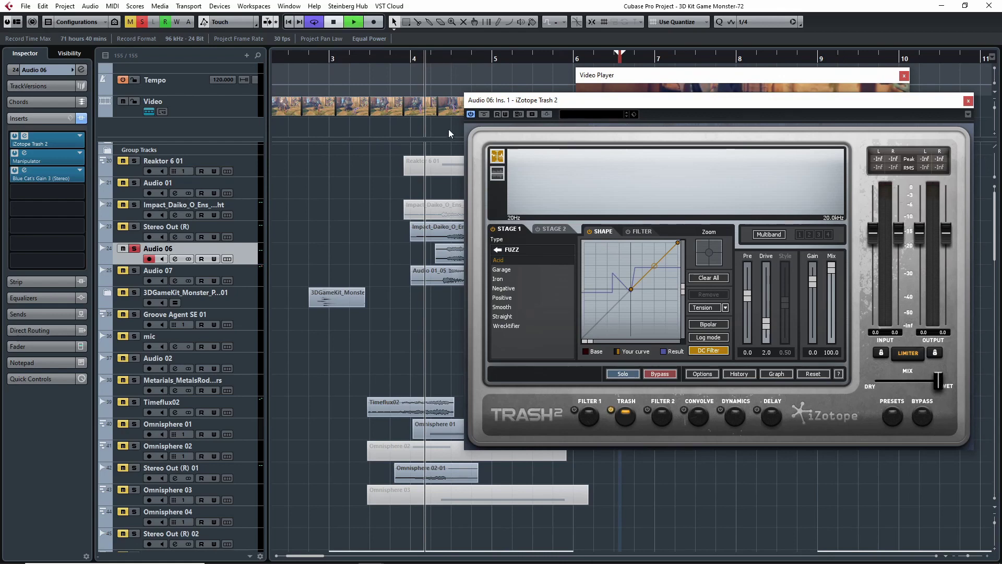
pyautogui.click(24, 153)
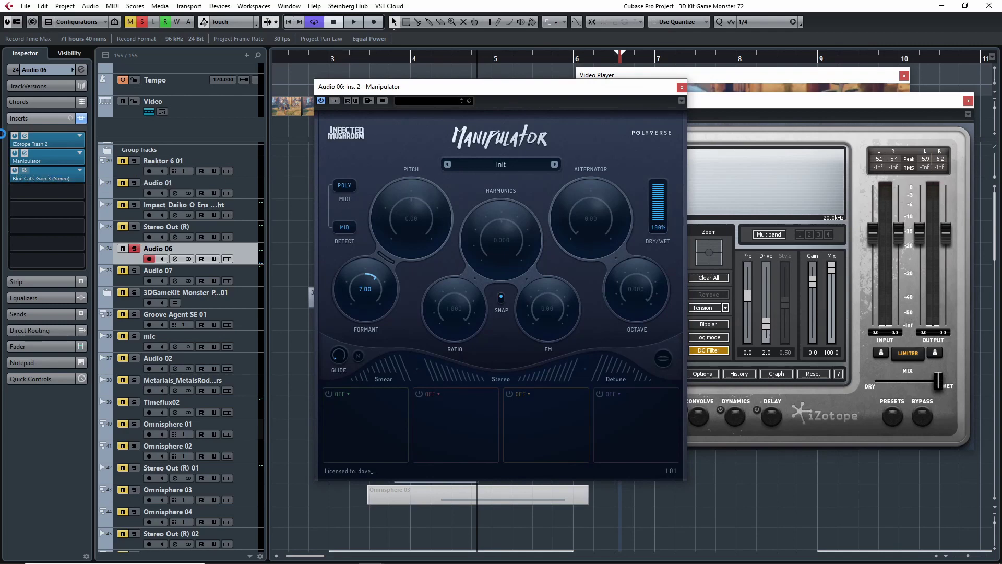
# - Close the Manipulator and iZotope Trash 2 windows of Audio 06 and move the playhead to just before bar 4
pyautogui.click(680, 87)
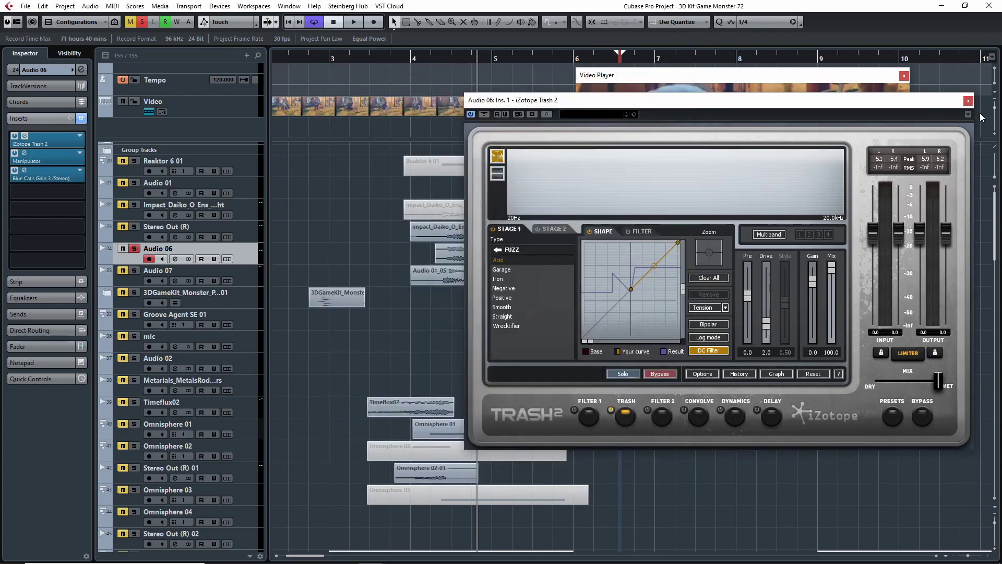
pyautogui.click(968, 100)
pyautogui.click(421, 59)
pyautogui.moveTo(420, 58); pyautogui.dragTo(394, 54)
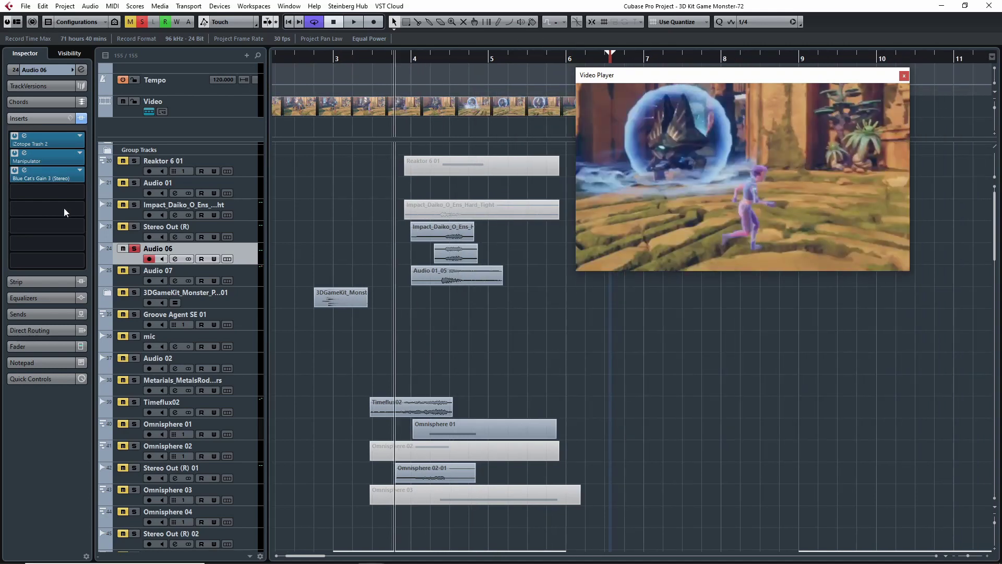
# - Solo Stereo Out (R) together with Audio 06 and play both layers from about bar 4
pyautogui.click(134, 226)
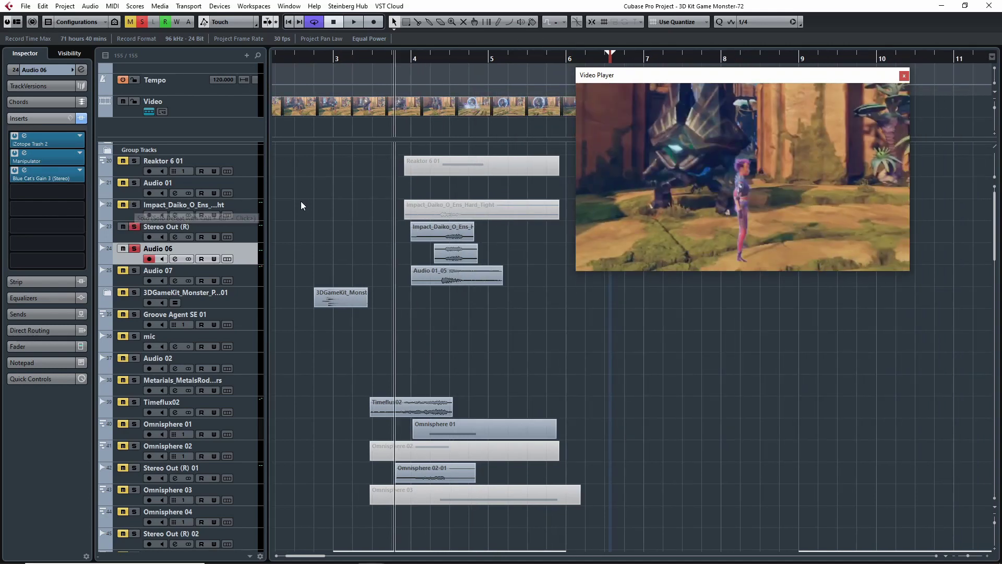
pyautogui.click(422, 58)
pyautogui.press('space')
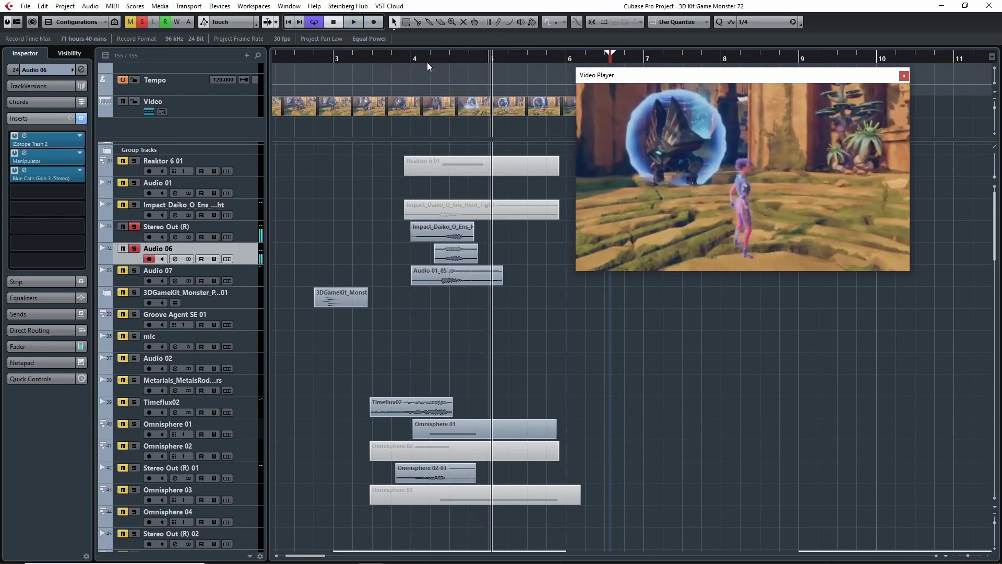
pyautogui.click(427, 60)
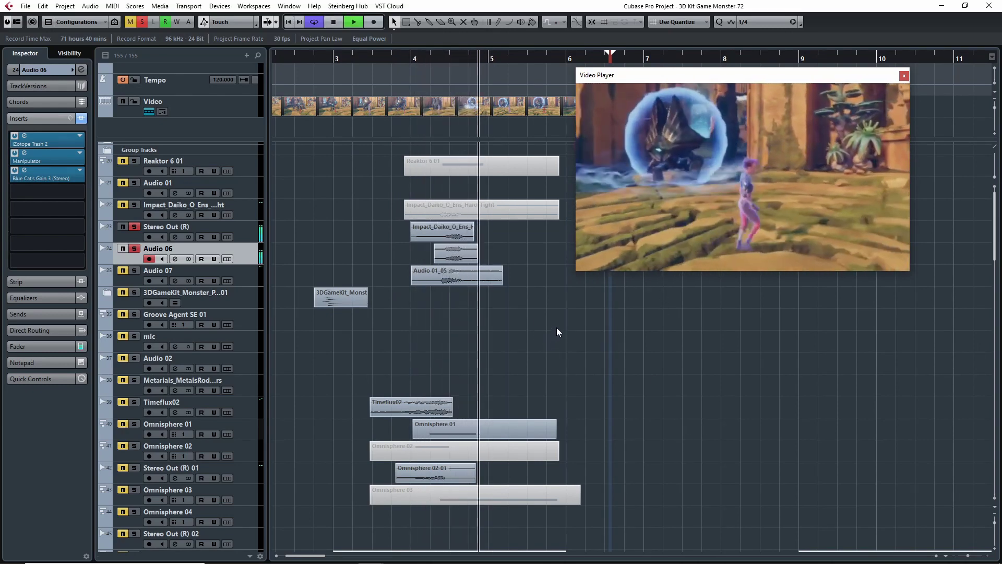
pyautogui.press('space')
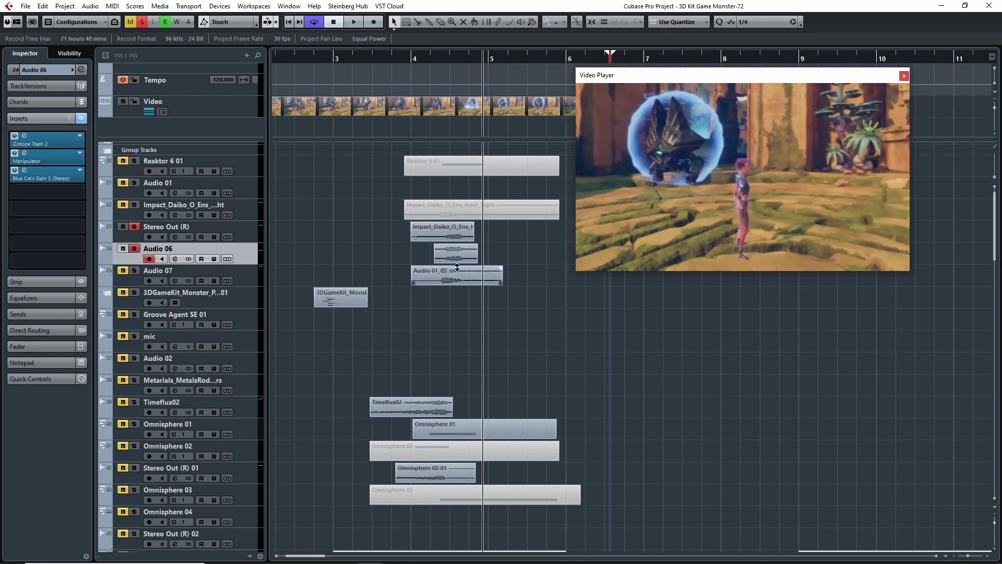
# - Add Audio 07, Timeflux02, Omnisphere 01 and Stereo Out (R) 01 to the soloed impact tracks
pyautogui.click(472, 248)
pyautogui.click(456, 240)
pyautogui.click(134, 270)
pyautogui.click(134, 248)
pyautogui.click(134, 248)
pyautogui.click(134, 425)
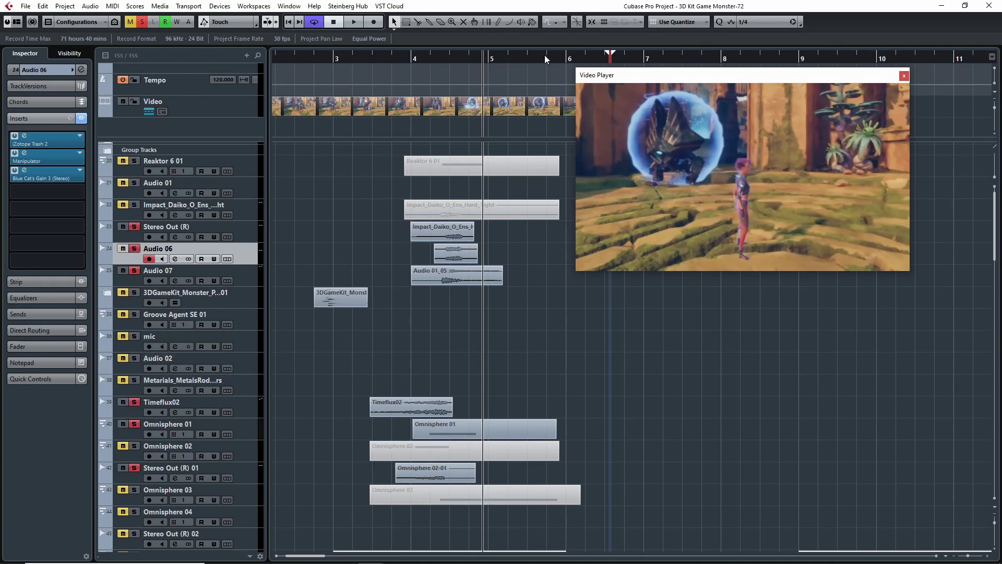
# - Play all the soloed attack layers together from around bar 4 to bar 5
pyautogui.click(429, 58)
pyautogui.click(403, 58)
pyautogui.press('space')
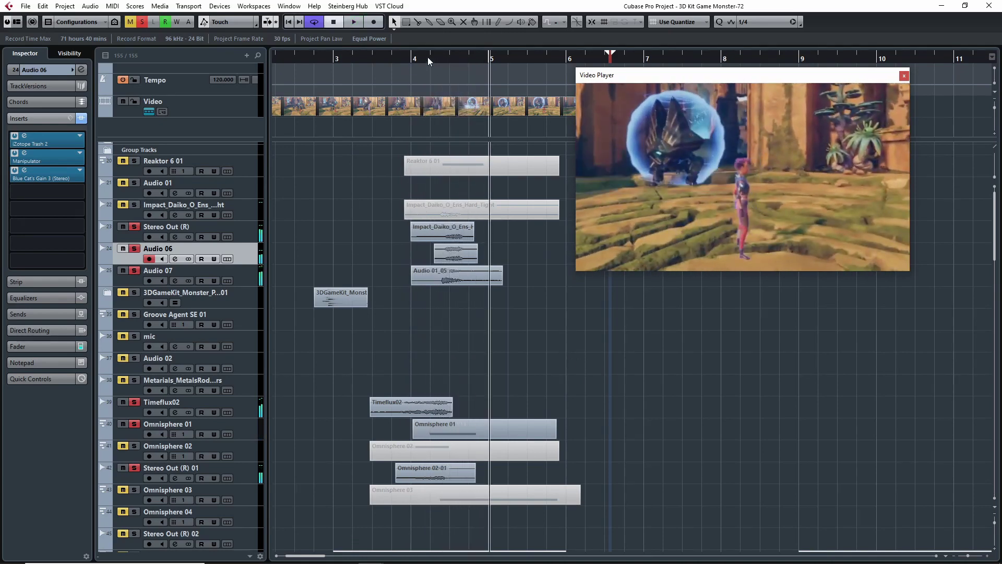
pyautogui.click(386, 58)
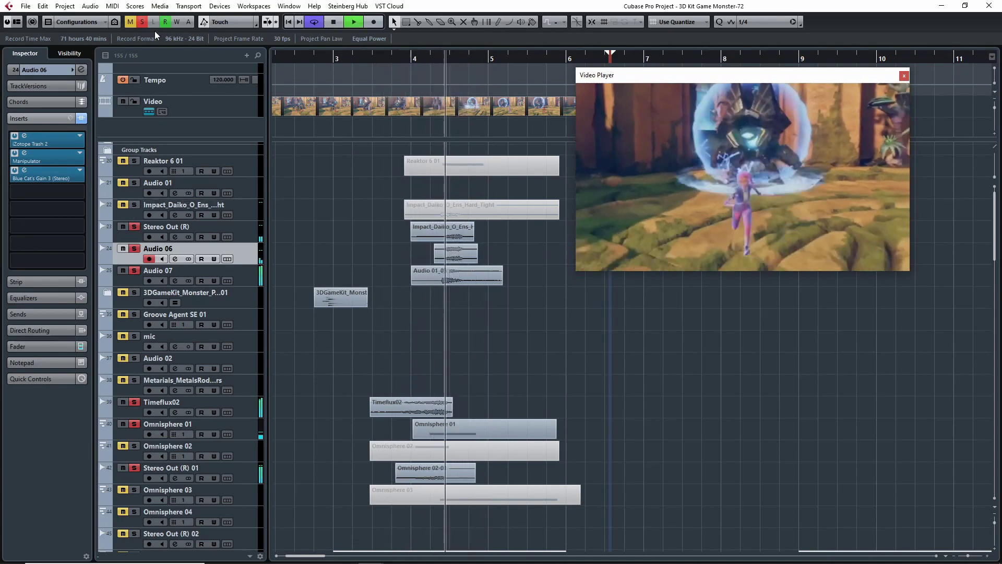
pyautogui.press('space')
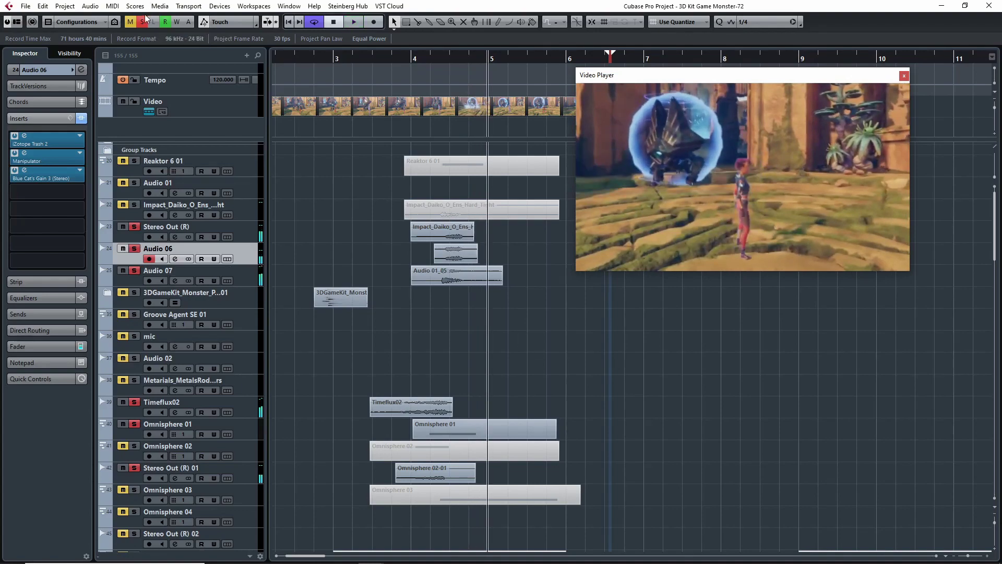
# - Clear all solos and solo the Footstep #1 folder track further down the project
pyautogui.click(141, 21)
pyautogui.scroll(-15, 524, 293)
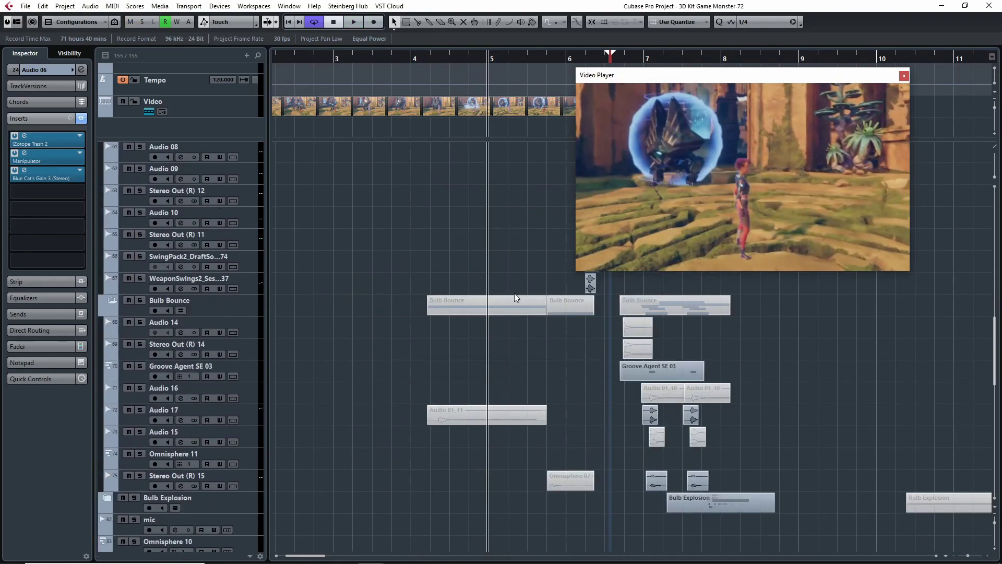
pyautogui.scroll(-5, 504, 337)
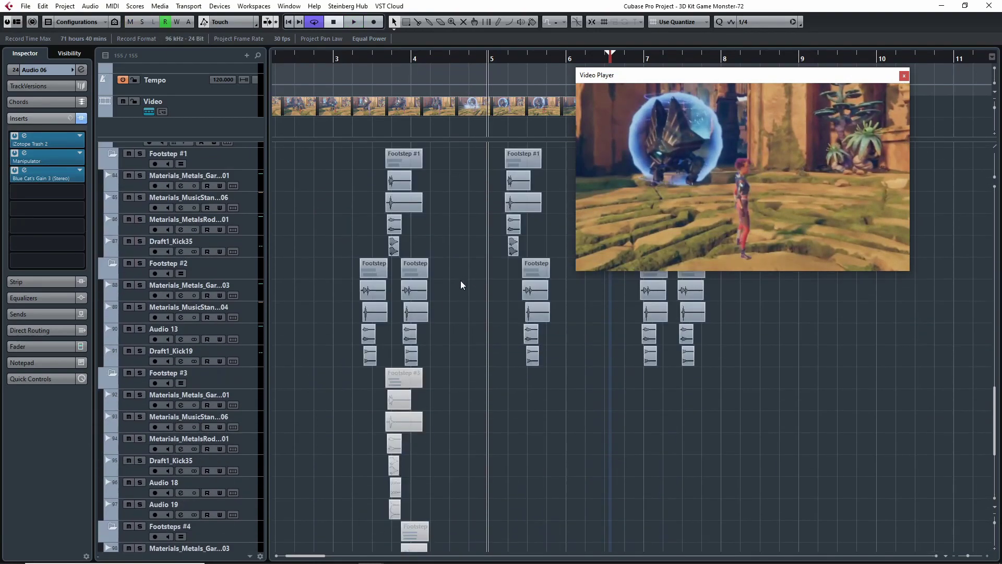
pyautogui.click(140, 236)
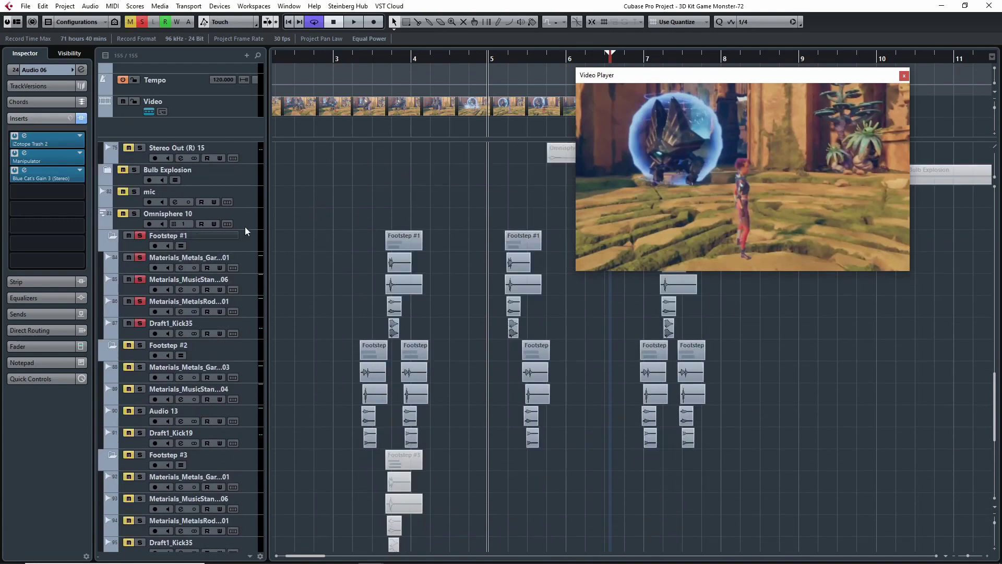
# - Play the Footstep #1 and Footstep #2 folders soloed together, starting between bars 3 and 4
pyautogui.moveTo(381, 58); pyautogui.dragTo(345, 67)
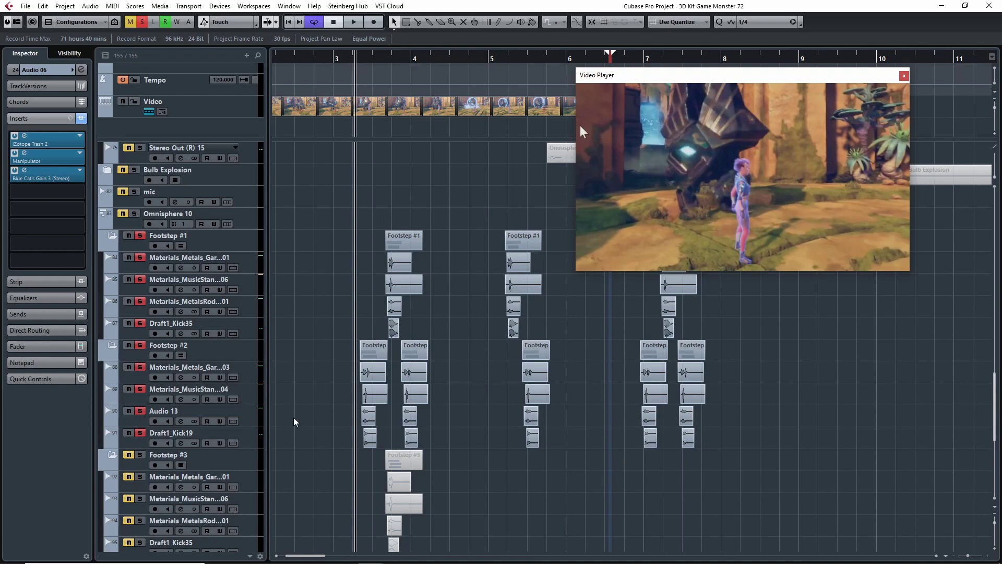
pyautogui.press('space')
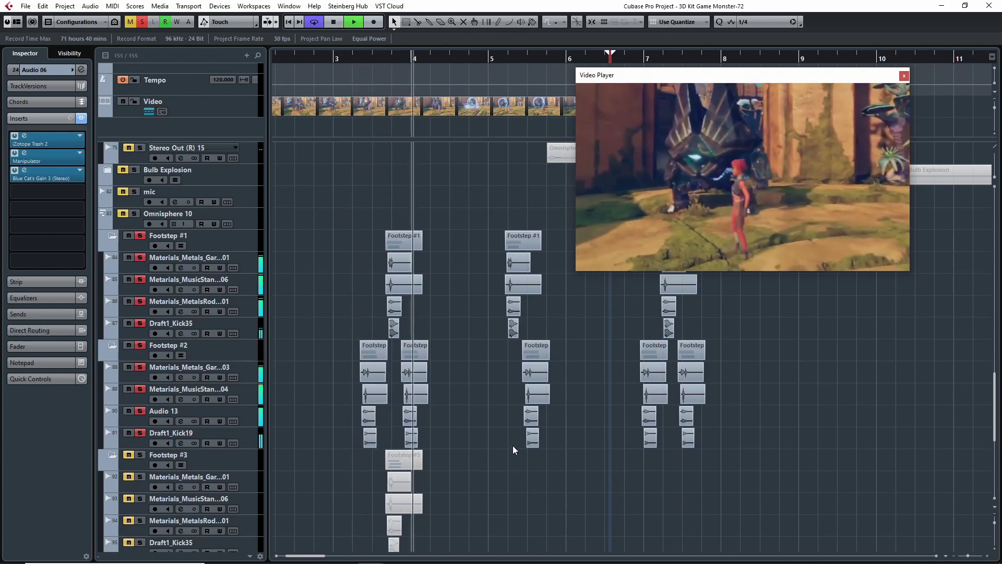
pyautogui.click(355, 58)
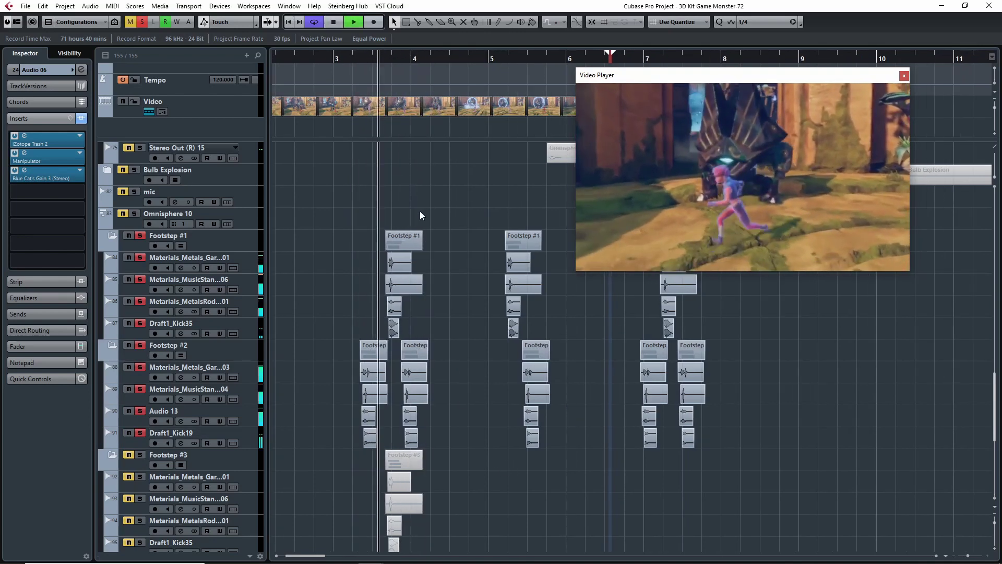
pyautogui.press('space')
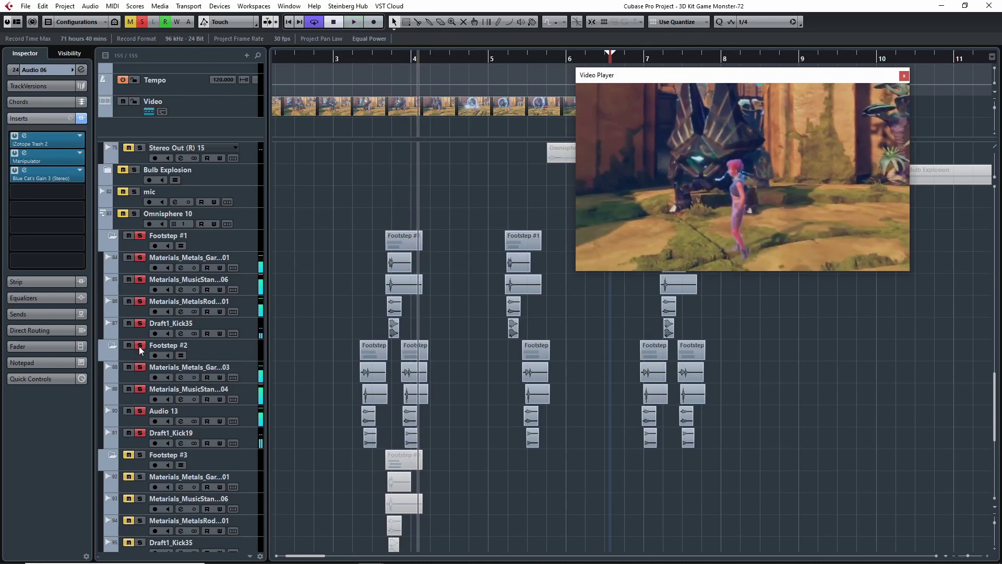
# - Keep only the Footstep #1 folder soloed, select it, and look through the layers of the footstep folders
pyautogui.click(189, 238)
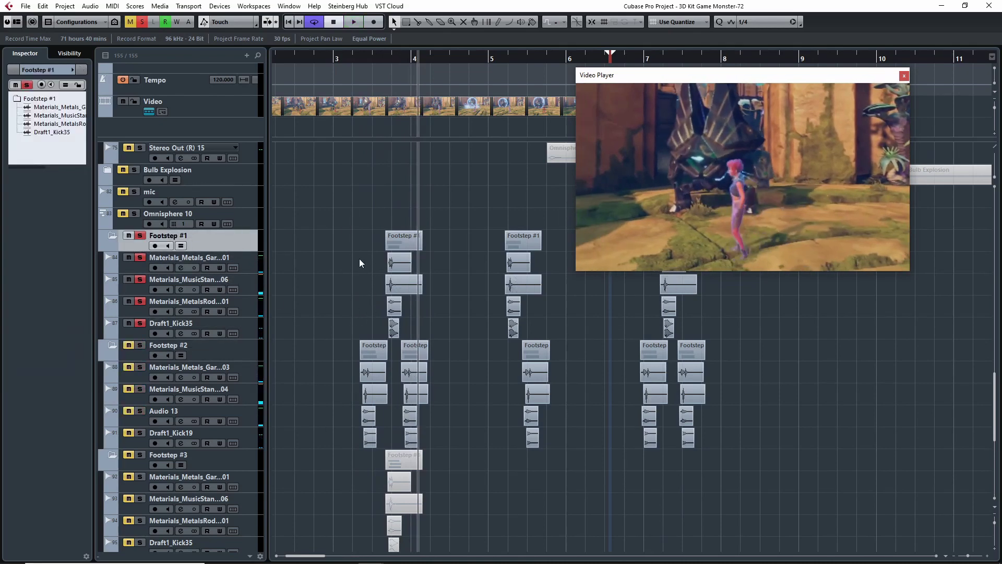
pyautogui.scroll(-5, 568, 415)
pyautogui.scroll(7, 569, 415)
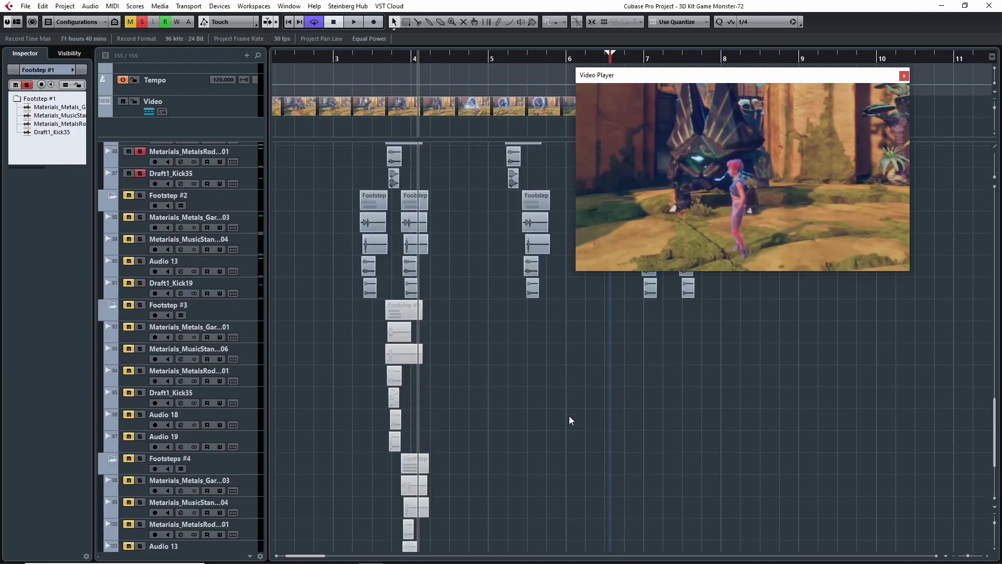
pyautogui.scroll(-5, 528, 396)
pyautogui.scroll(3, 518, 394)
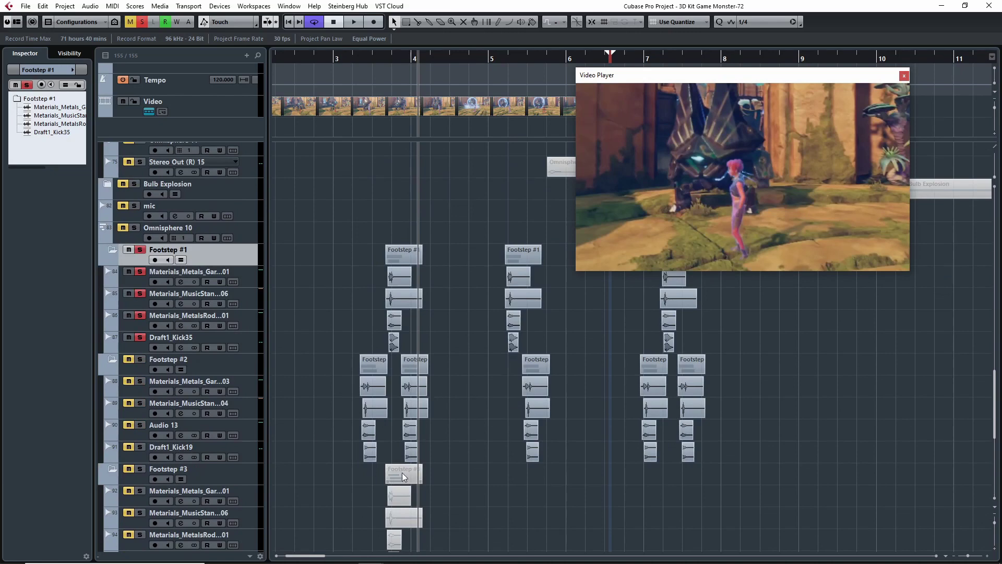
pyautogui.scroll(2, 396, 428)
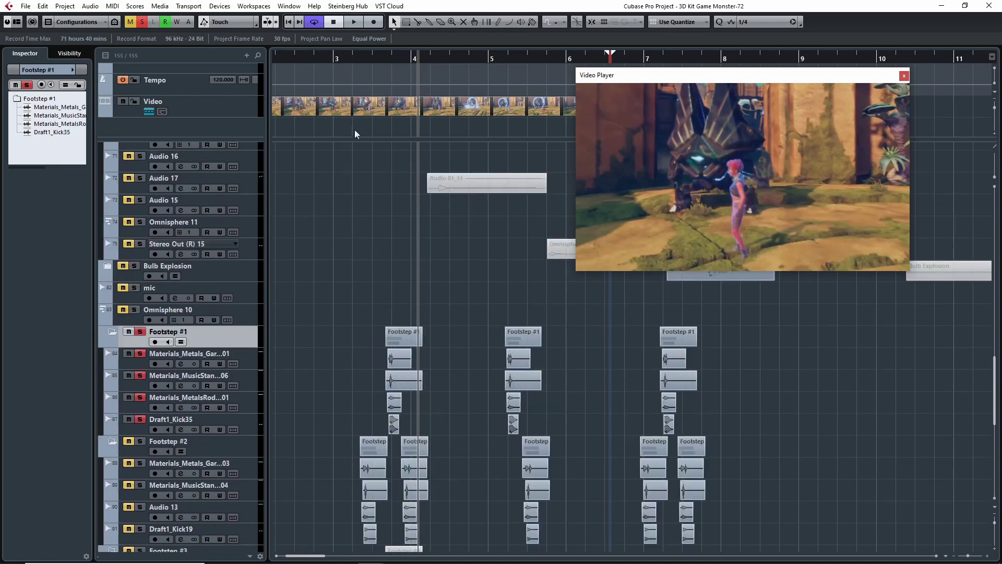
# - Play the soloed Footstep #1 layers several times from between bars 3 and 4
pyautogui.click(355, 59)
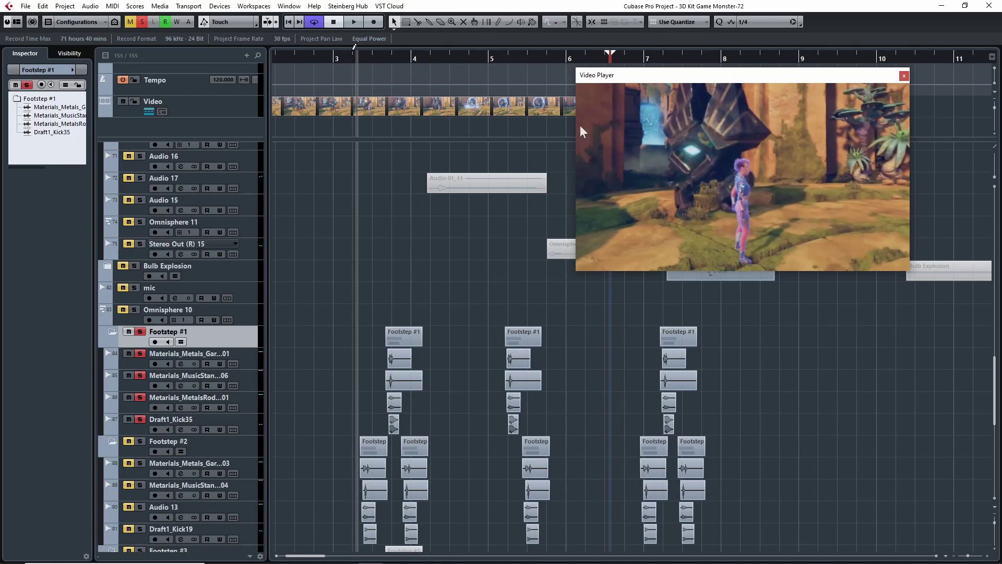
pyautogui.press('space')
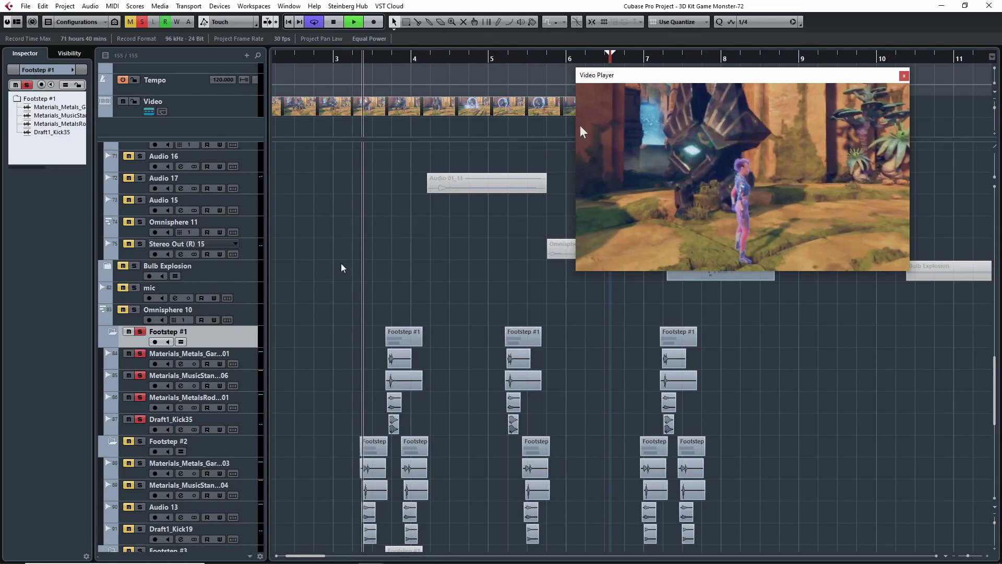
pyautogui.press('space')
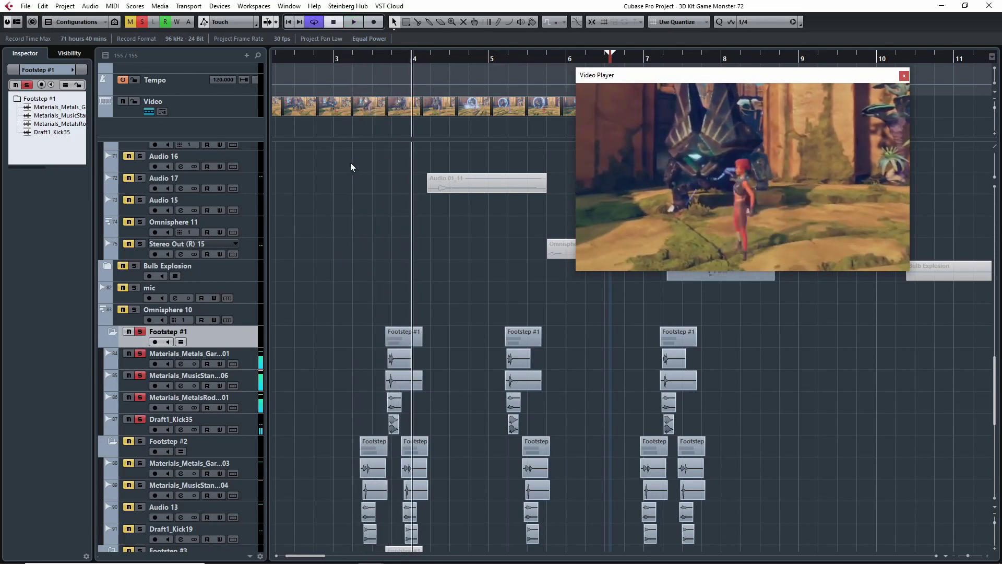
pyautogui.click(392, 56)
pyautogui.press('space')
pyautogui.click(384, 56)
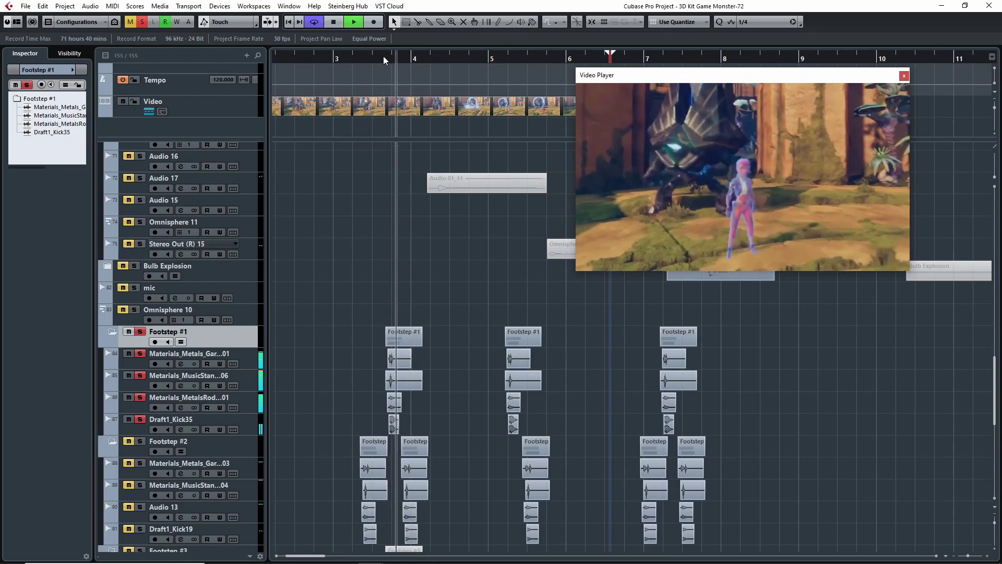
pyautogui.click(383, 55)
pyautogui.press('space')
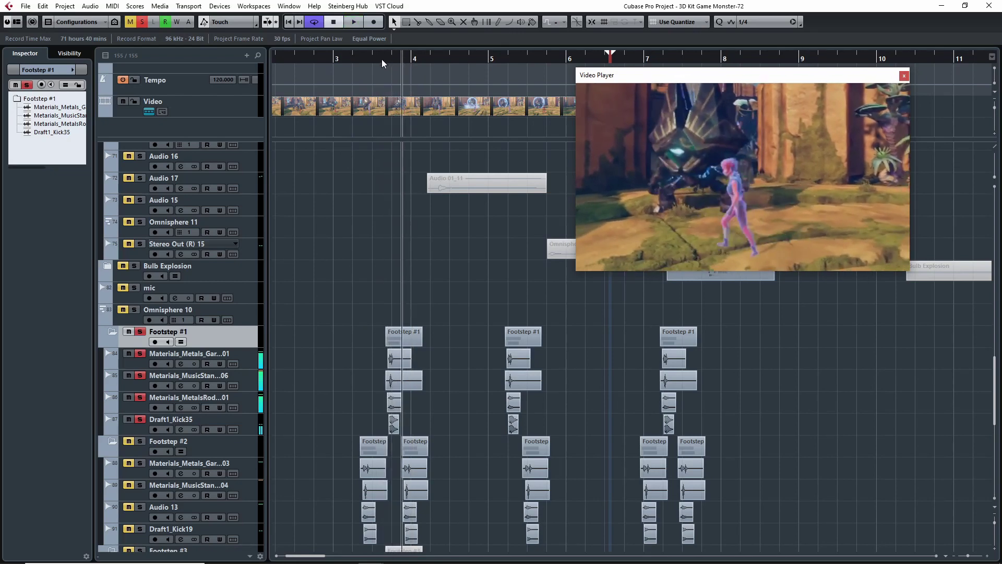
# - Turn off the Footstep #1 solo and select the Impact_Daiko clips on the impact tracks in turn
pyautogui.click(140, 332)
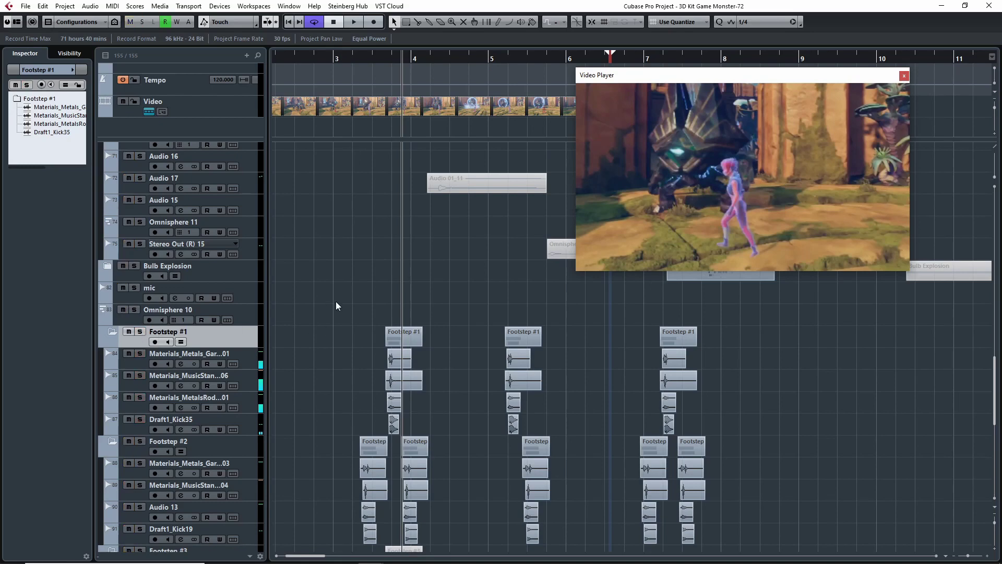
pyautogui.scroll(10, 336, 302)
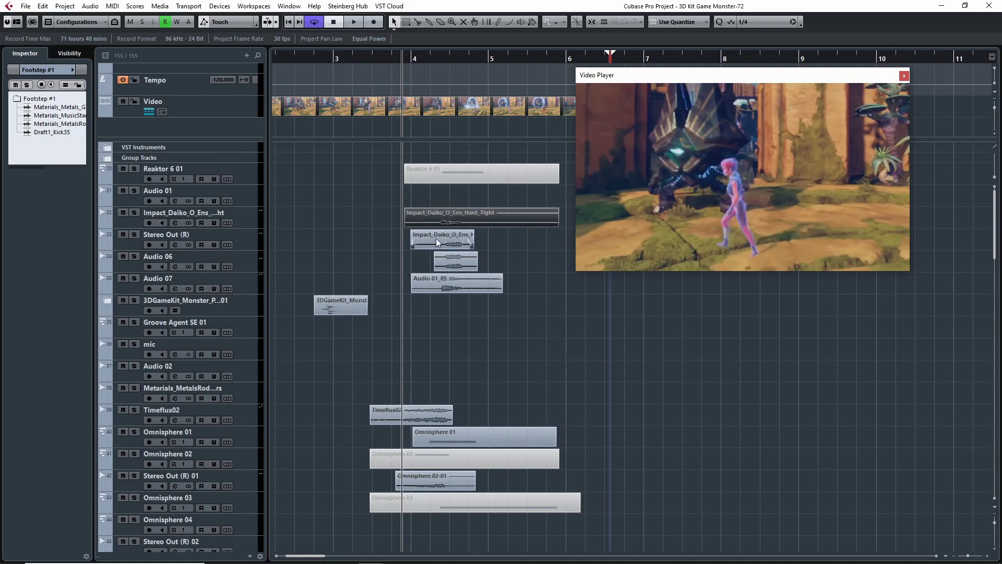
pyautogui.click(443, 263)
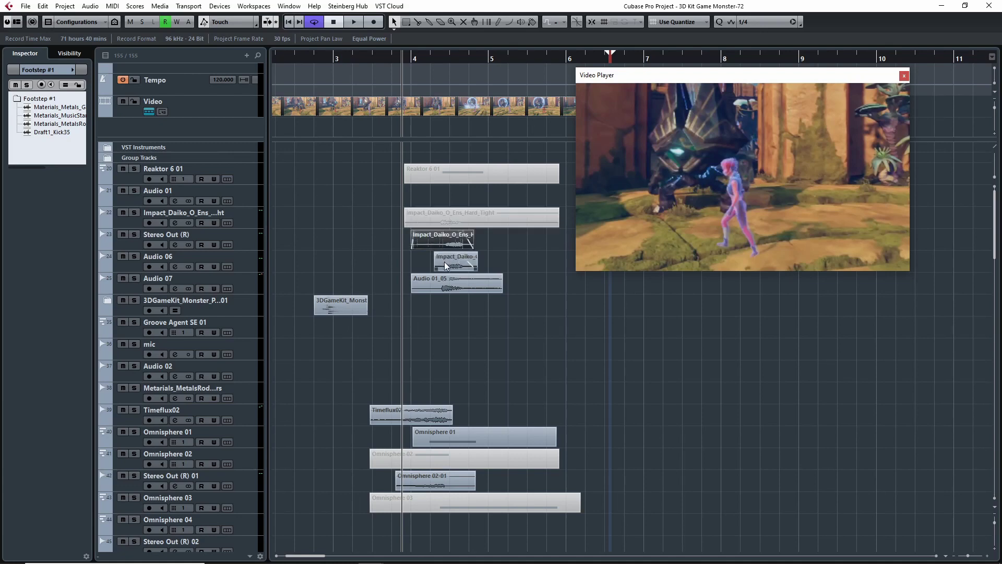
pyautogui.click(441, 215)
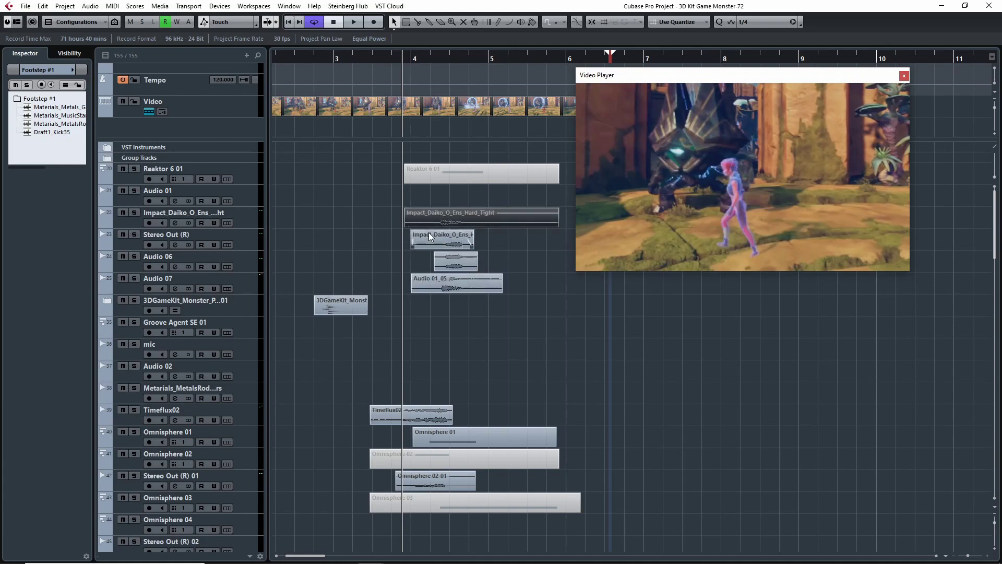
pyautogui.click(428, 233)
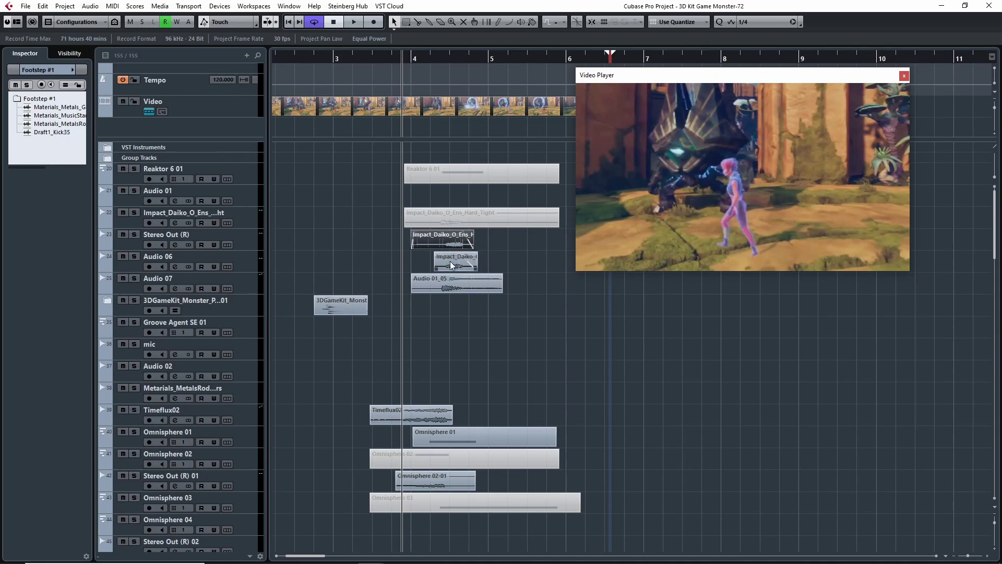